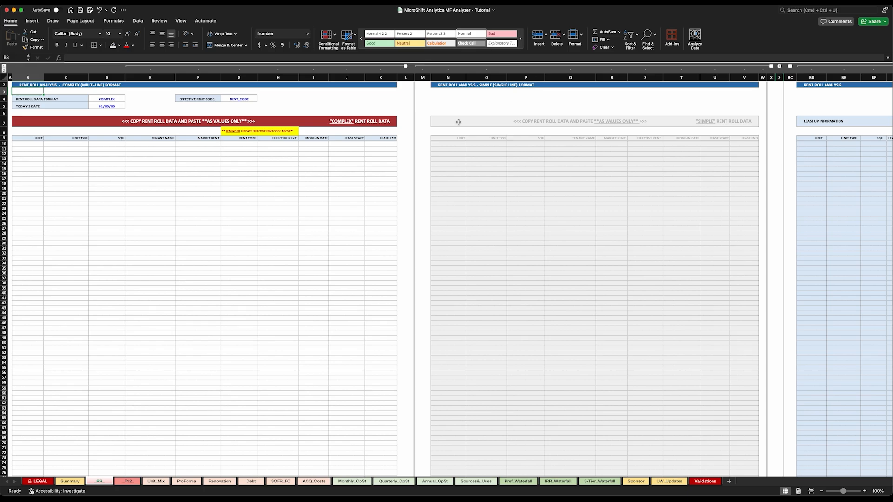
Step: Choose COMPLEX as the rent roll data format in cell D4
left_click(116, 100)
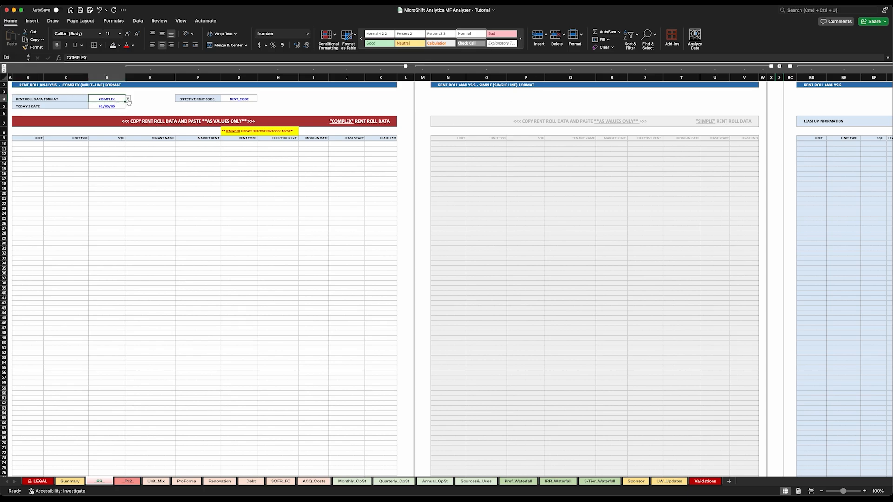
left_click(128, 99)
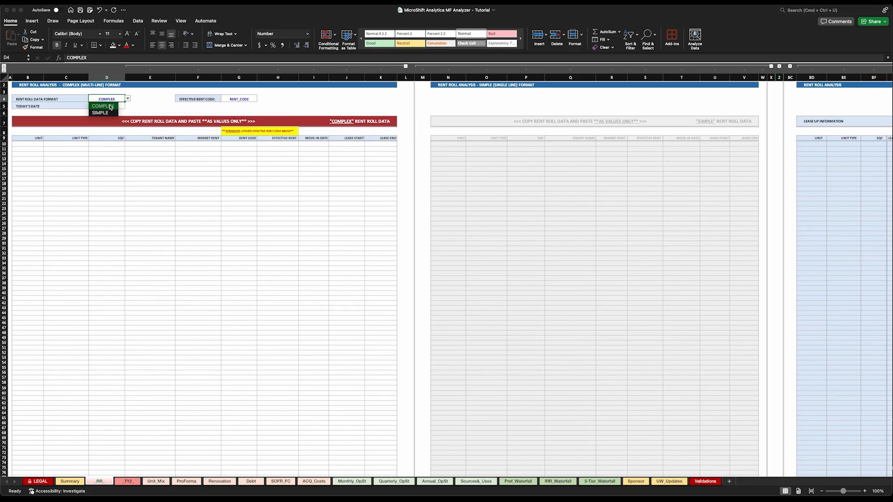
left_click(109, 107)
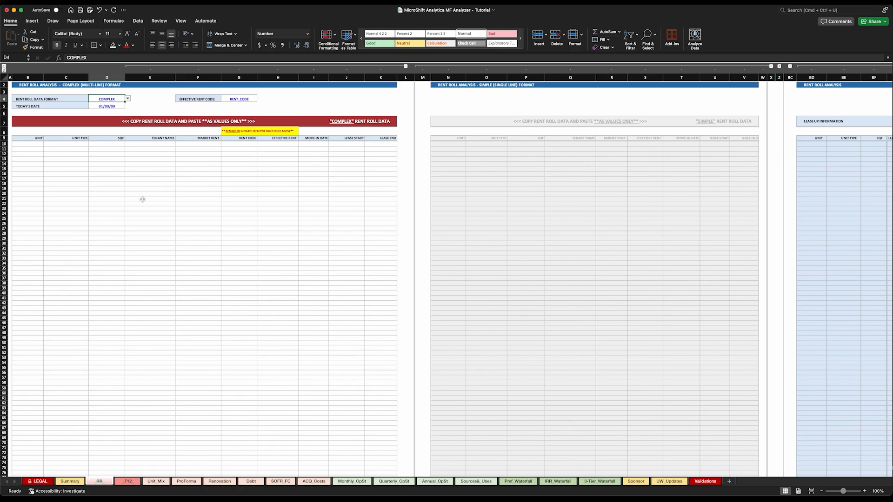
Step: Switch the rent roll data format in cell D4 to SIMPLE
left_click(128, 99)
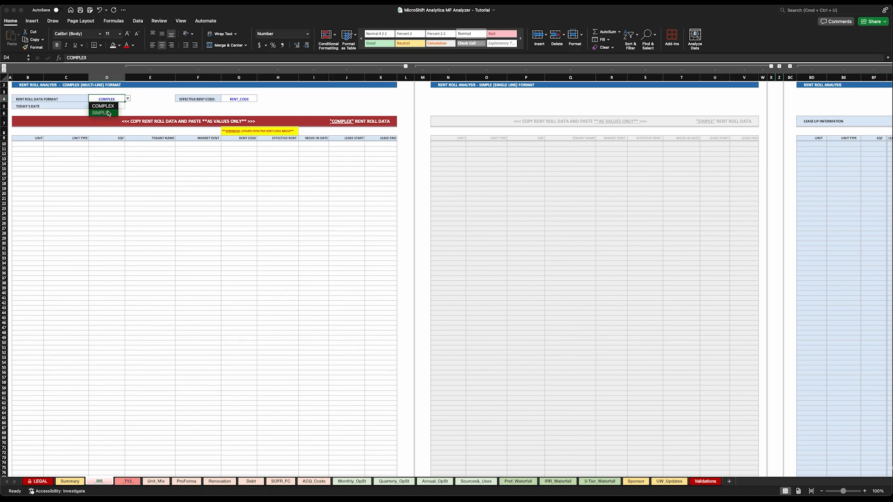
left_click(103, 112)
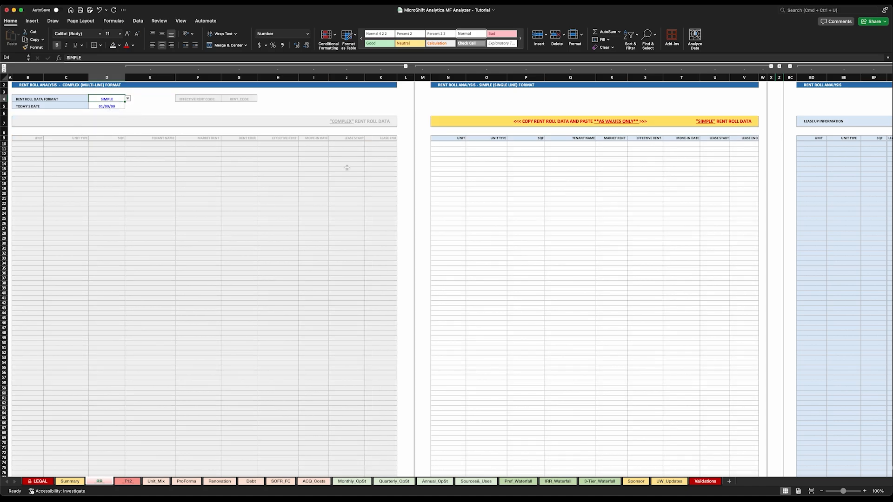
scroll(347, 174, "down", 1)
scroll(346, 194, "up", 2)
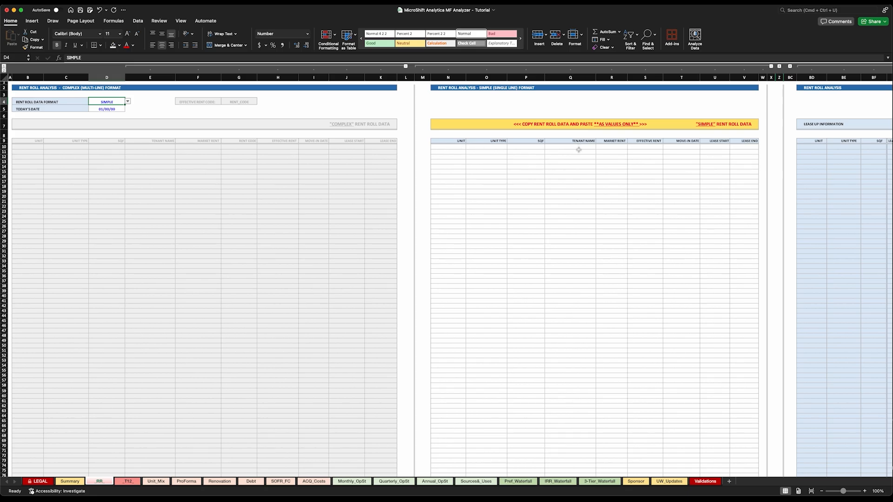
left_click(128, 102)
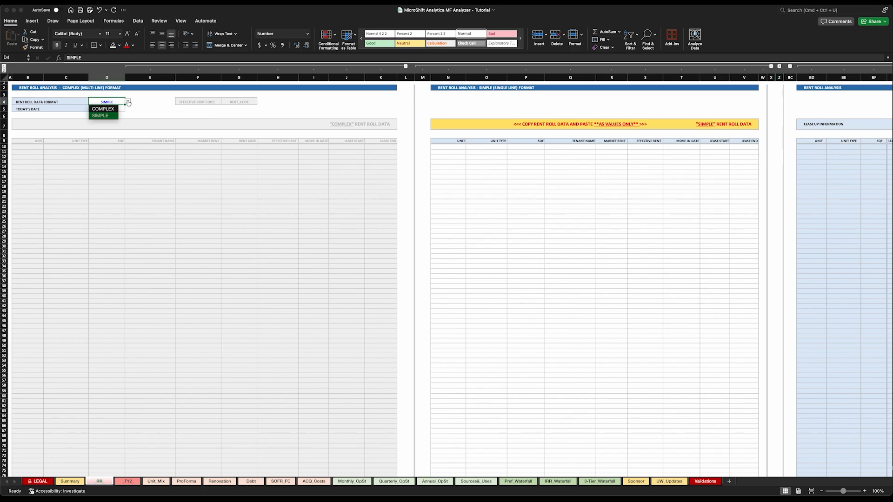
left_click(149, 100)
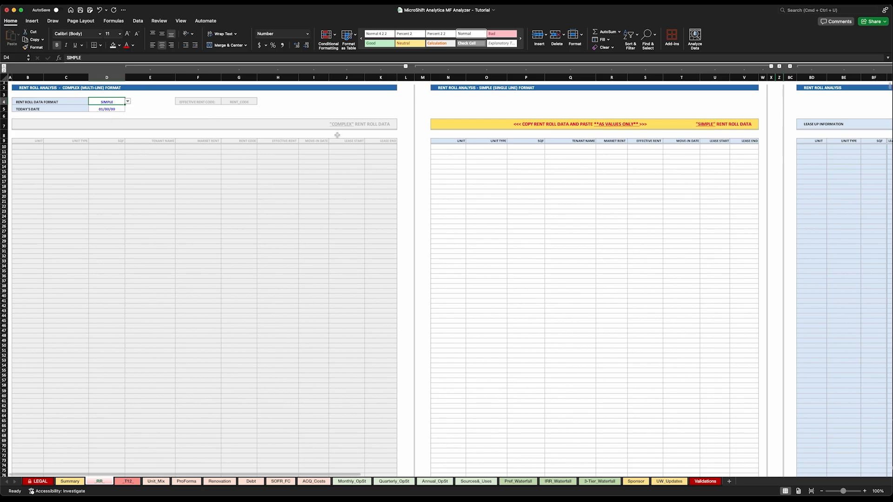
Step: Examine the lease-up information, unit mix summary and rent roll analysis sections of the rent roll sheet
scroll(403, 139, "right", 8)
scroll(397, 138, "right", 6)
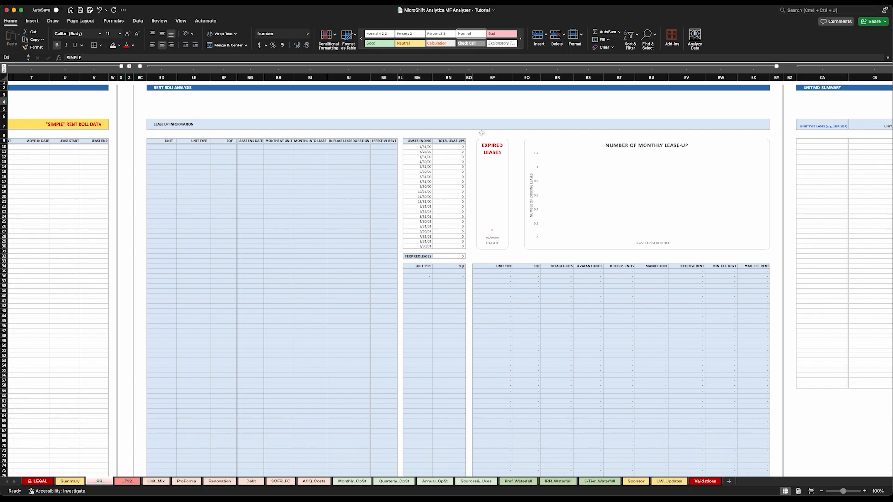
scroll(481, 133, "left", 20)
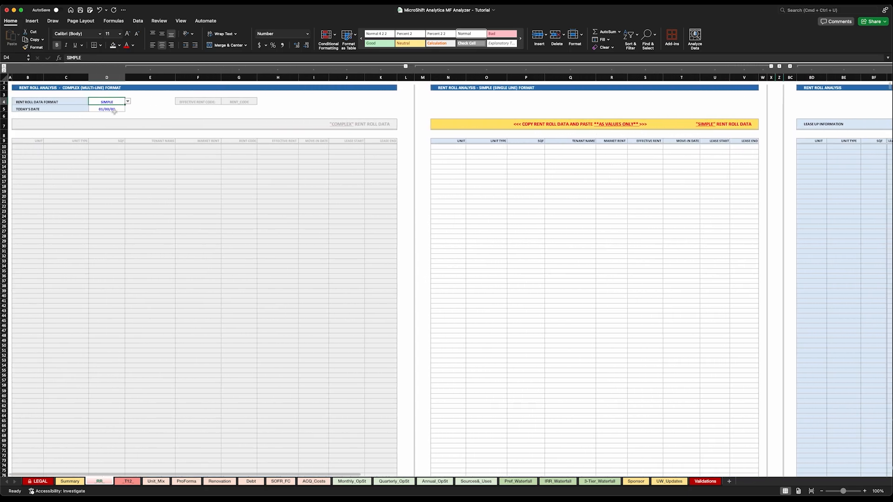
scroll(424, 121, "right", 15)
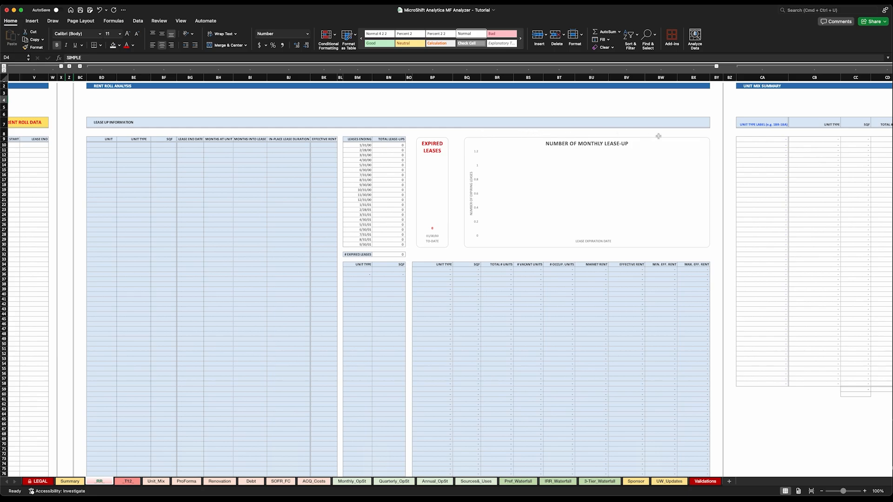
scroll(665, 135, "right", 10)
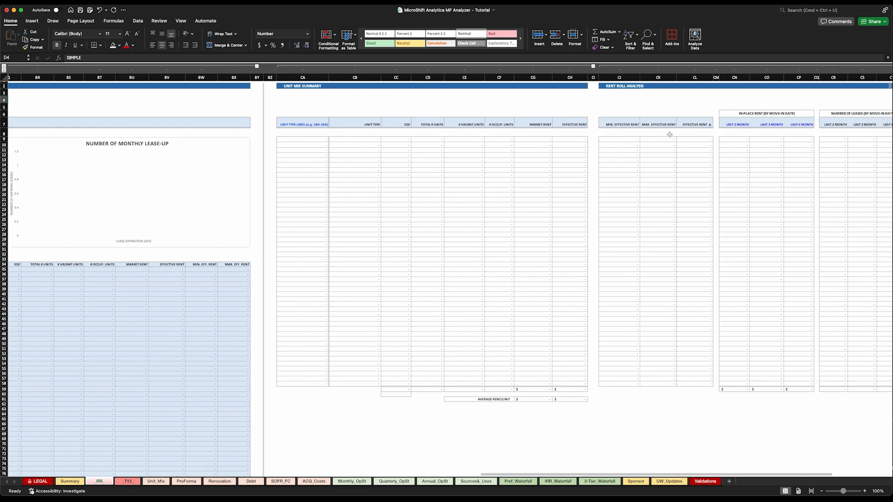
scroll(666, 134, "right", 1)
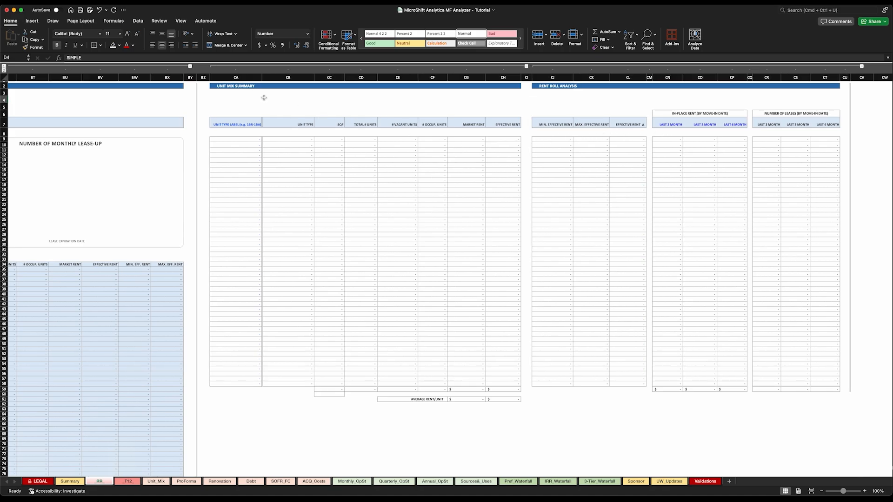
scroll(316, 142, "up", 1)
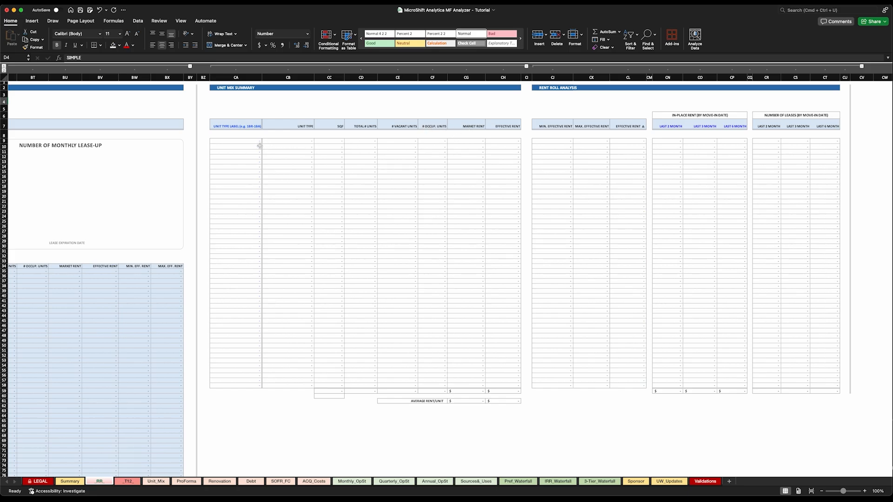
scroll(261, 146, "left", 1)
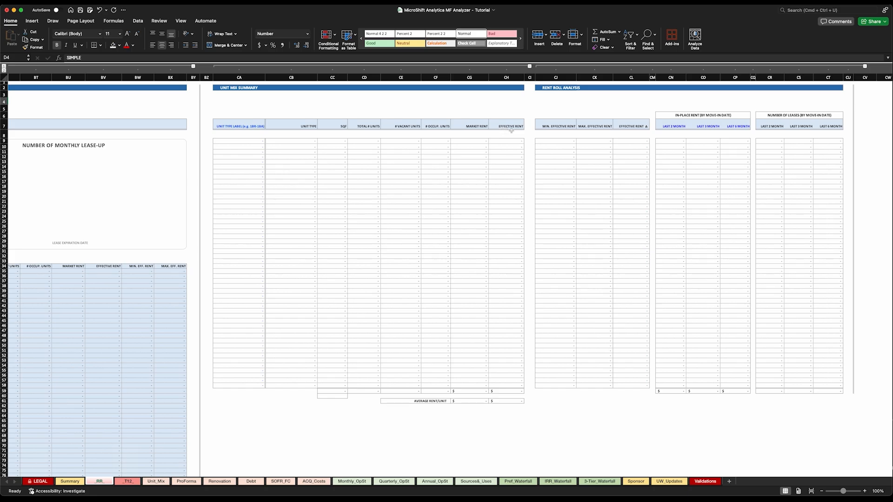
scroll(507, 163, "right", 1)
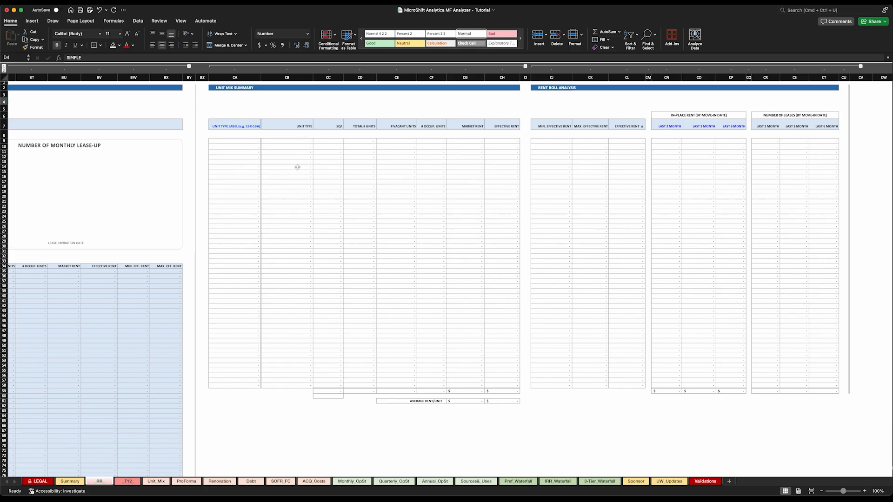
Step: Set the middle in-place rent period in cell CO7 to 5, so its header covers the last 5 months
left_click(669, 127)
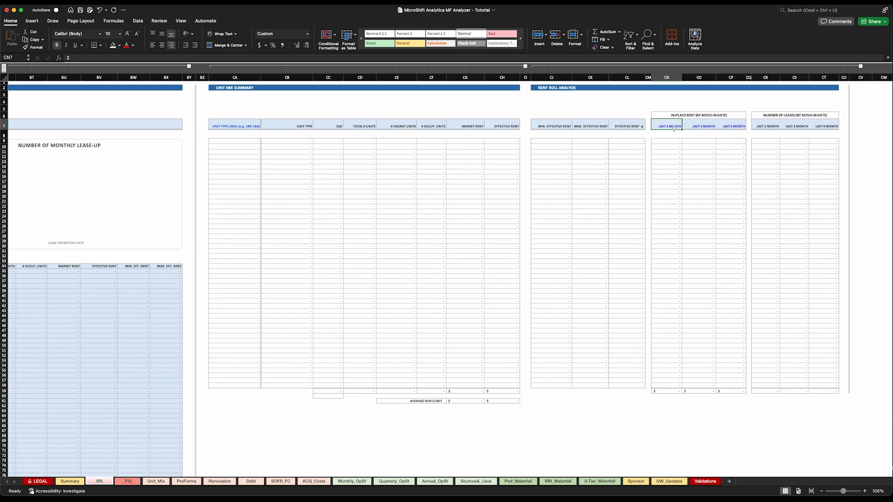
left_click(699, 127)
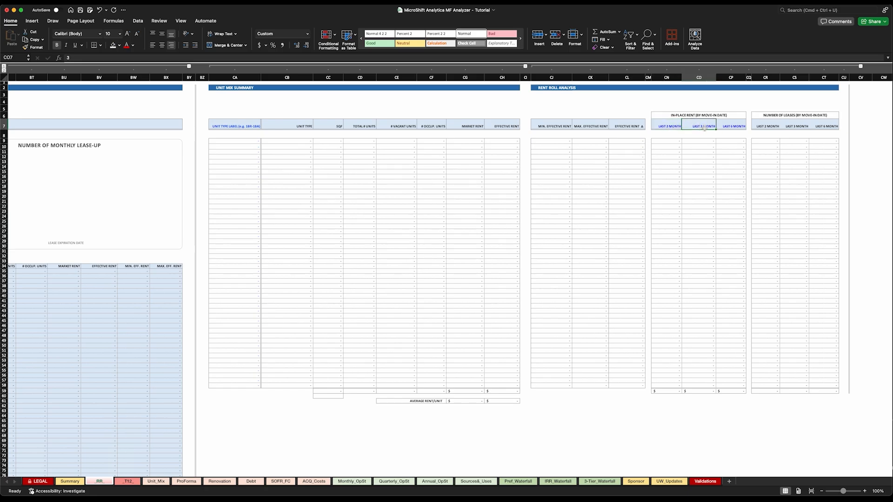
type("5")
key("Return")
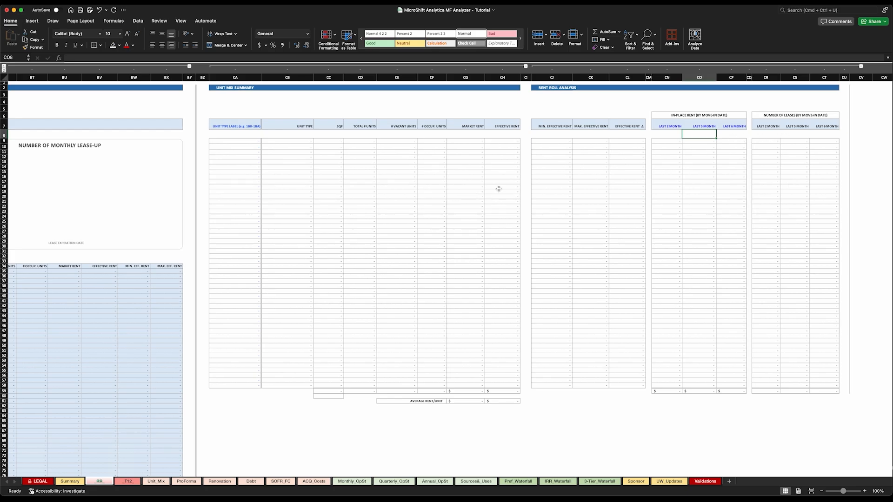
scroll(300, 362, "right", 1)
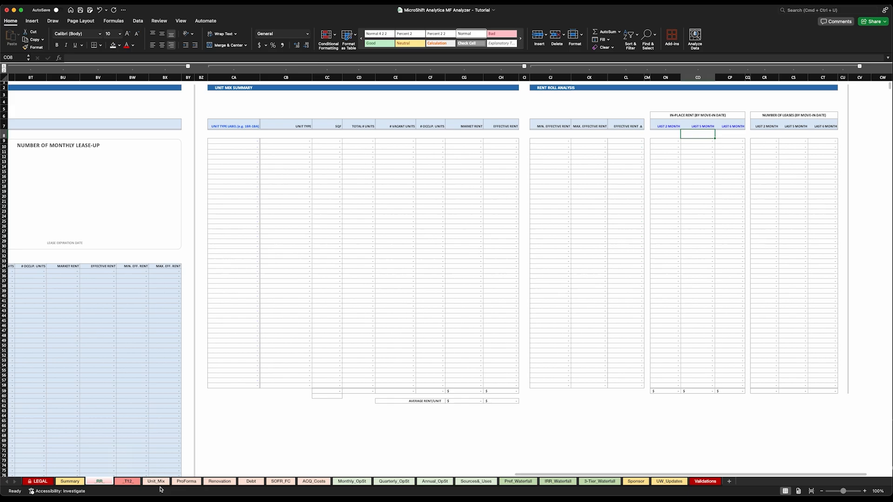
Step: Look over the Unit_Mix and Renovation sheets and return to the rent roll sheet
left_click(157, 482)
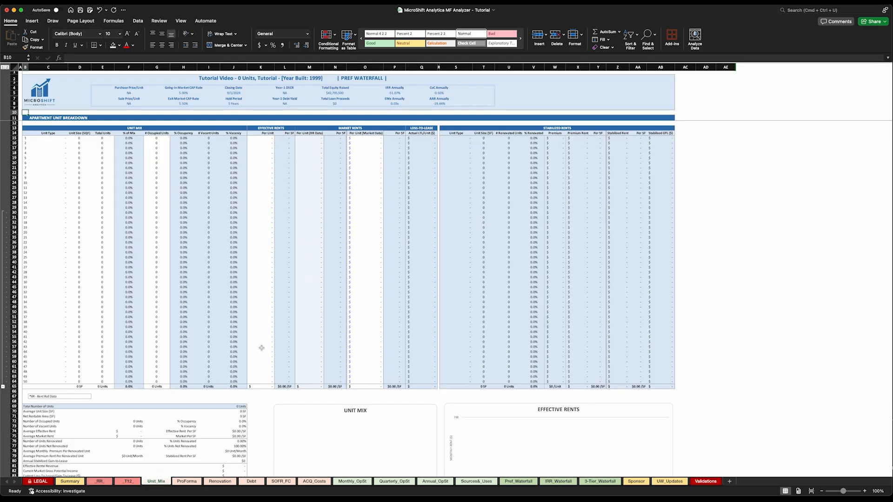
left_click(220, 481)
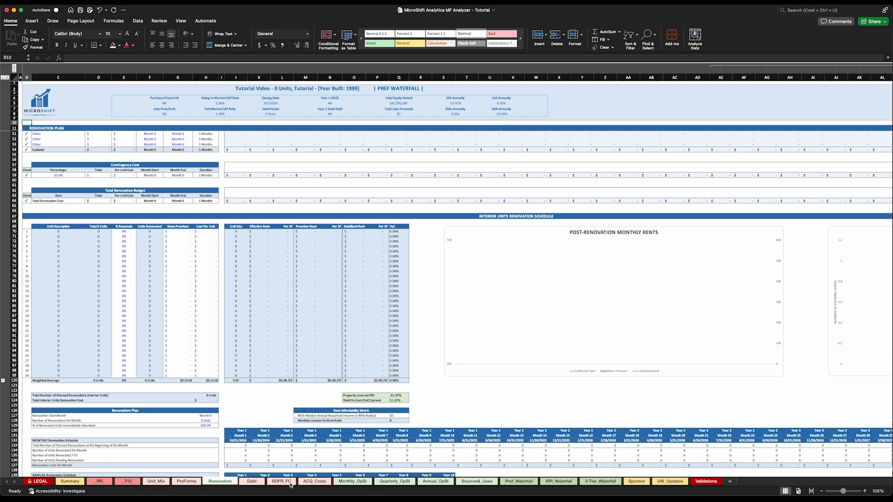
left_click(99, 482)
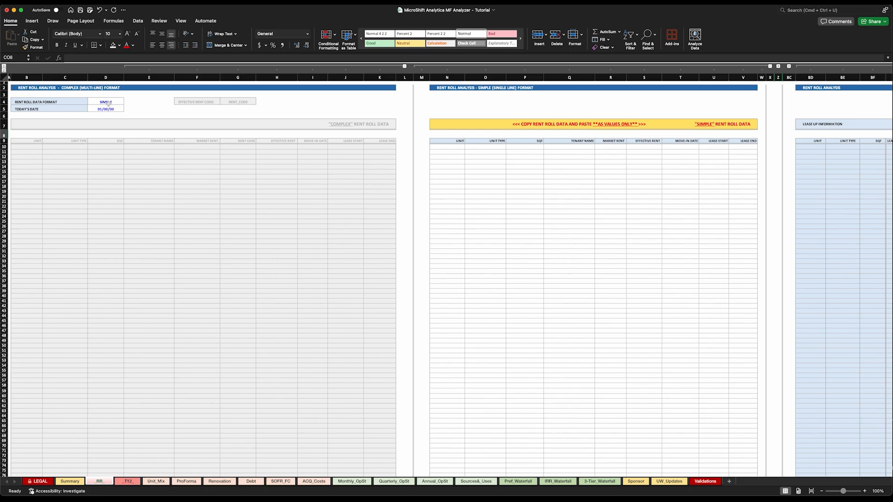
Step: Set the rent roll data format back to COMPLEX for multi-line rent roll data
left_click(108, 102)
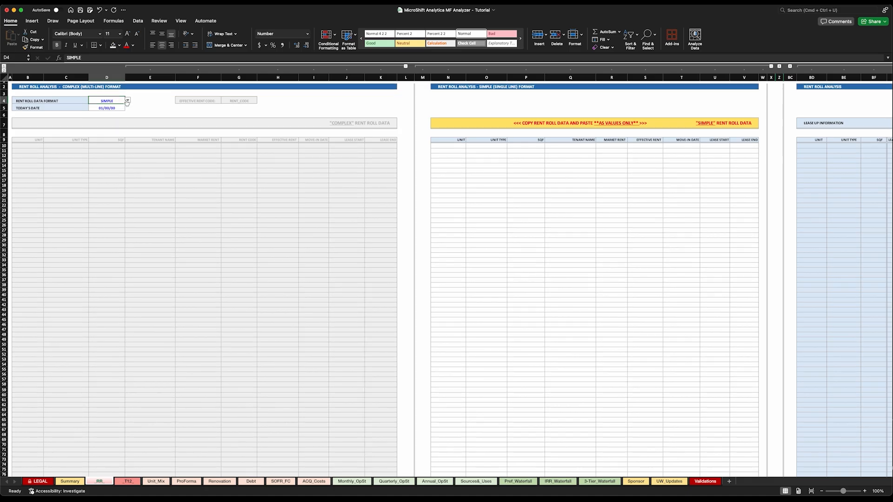
left_click(127, 101)
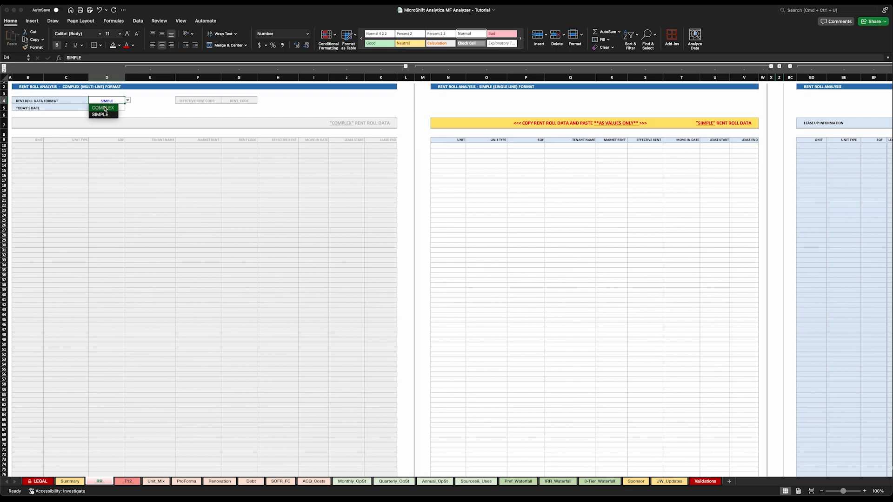
left_click(115, 109)
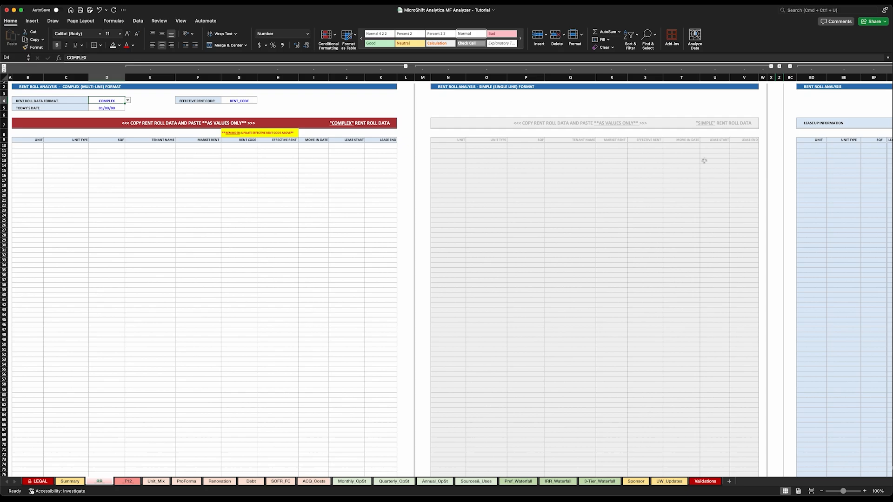
Step: Examine the complex rent roll table's column headers from Unit through Market Rent
left_click(28, 146)
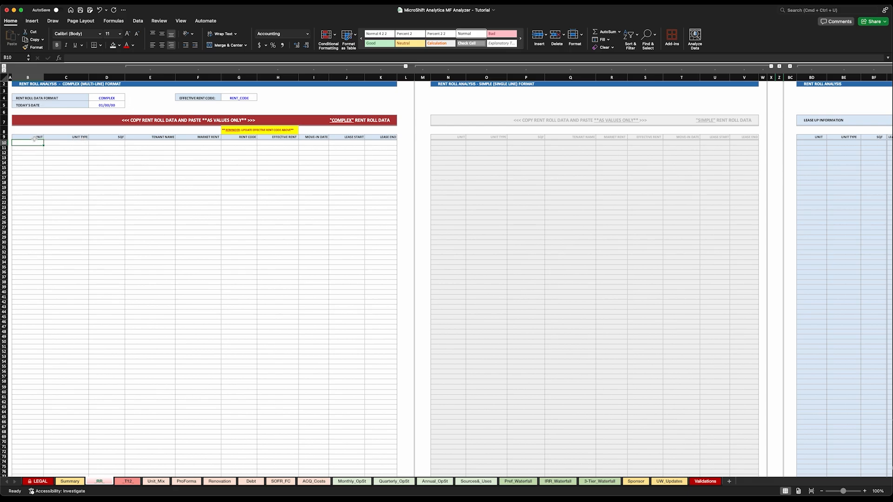
left_click(66, 138)
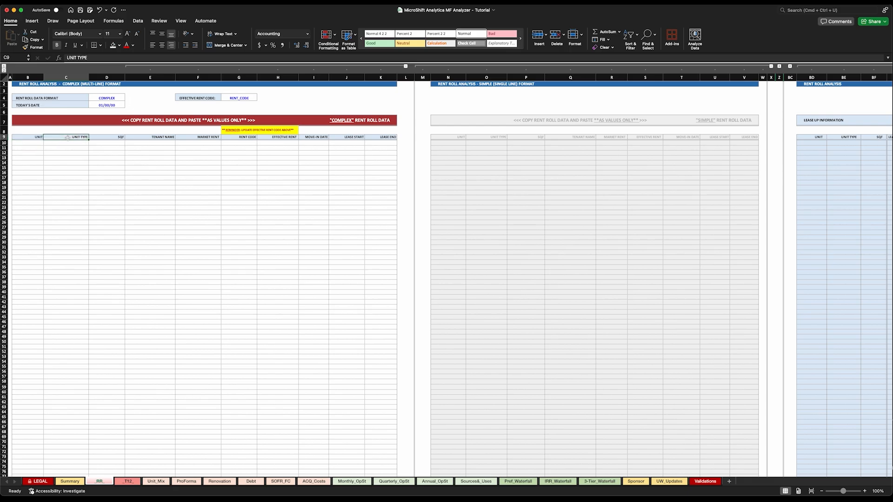
left_click(102, 139)
left_click(149, 138)
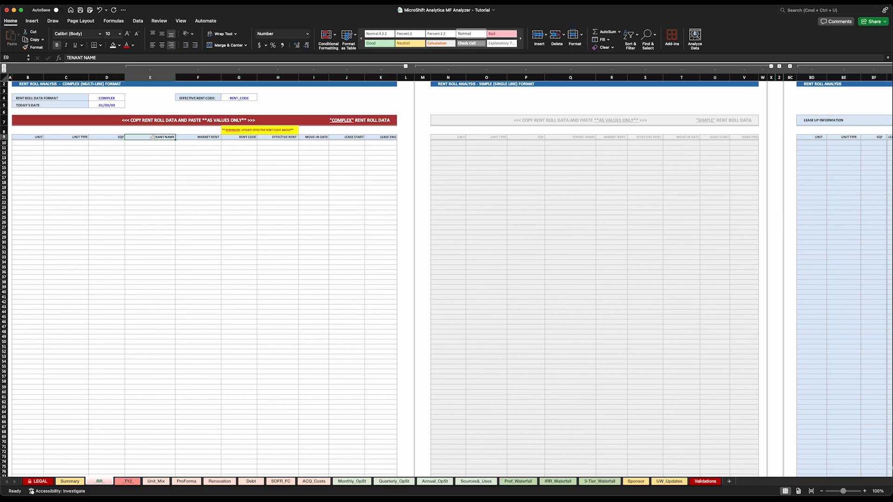
left_click(201, 138)
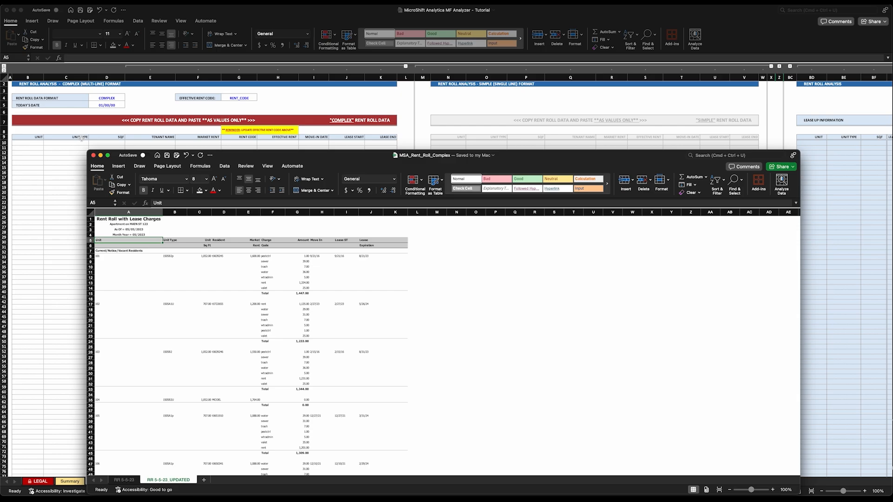
Step: Examine the complex source rent roll's column headers from Unit Type through Lease Expiration, and compare them with the original RR 5-5-23 sheet
scroll(150, 240, "down", 1)
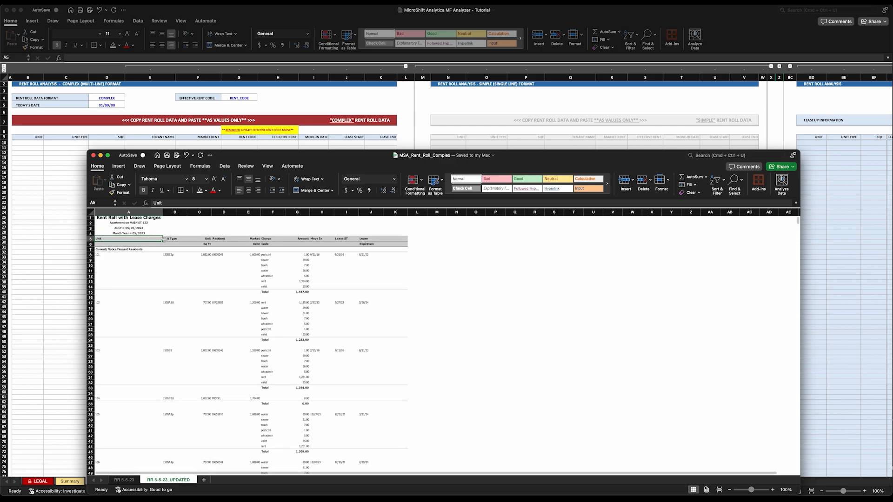
left_click(172, 239)
left_click(198, 239)
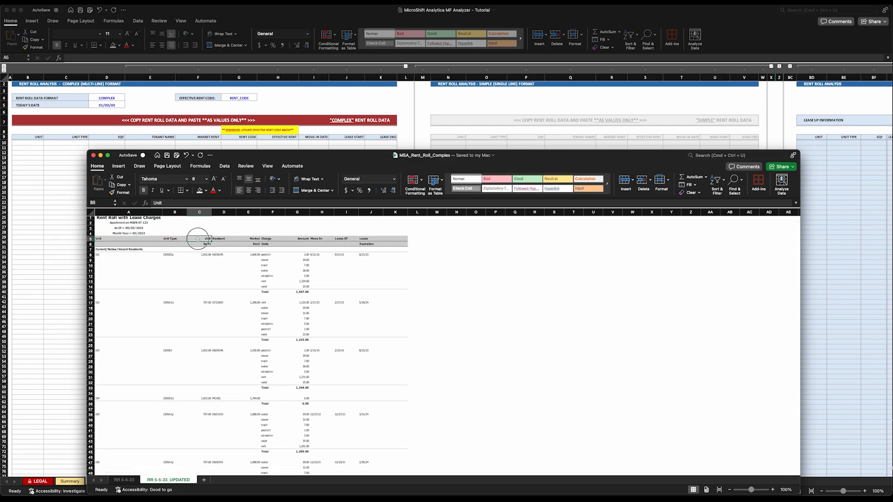
left_click(220, 239)
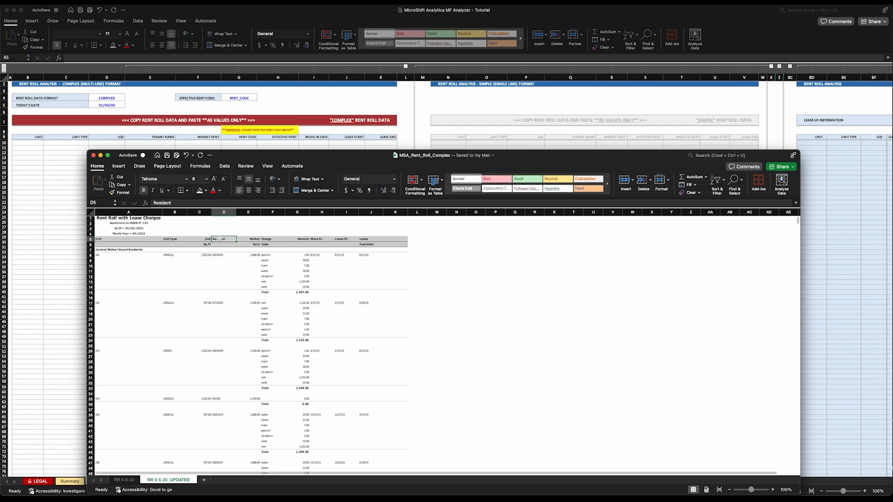
left_click(257, 240)
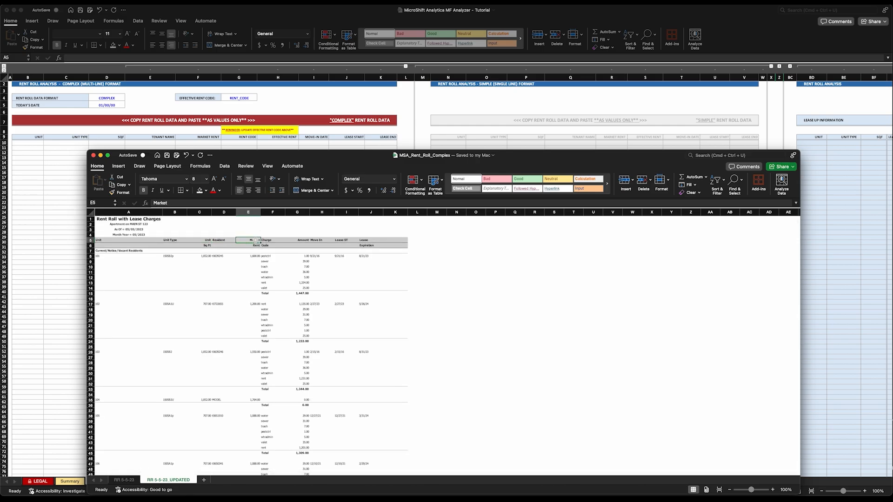
left_click(270, 241)
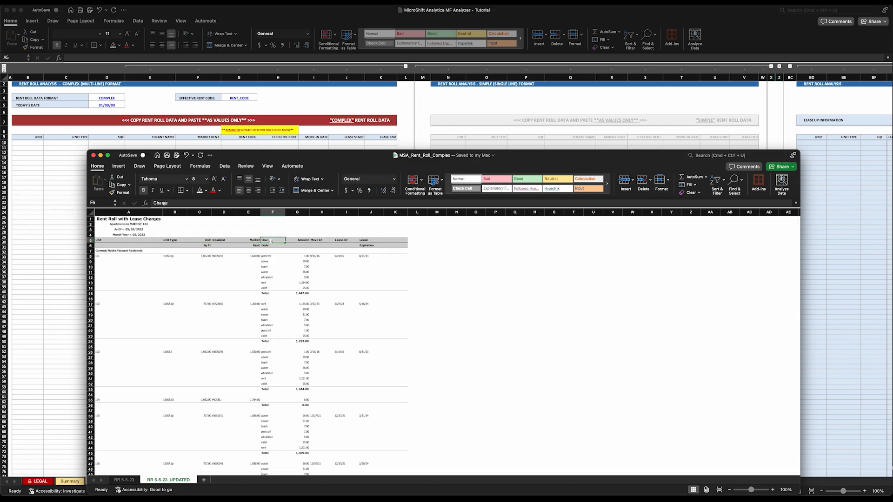
left_click(299, 241)
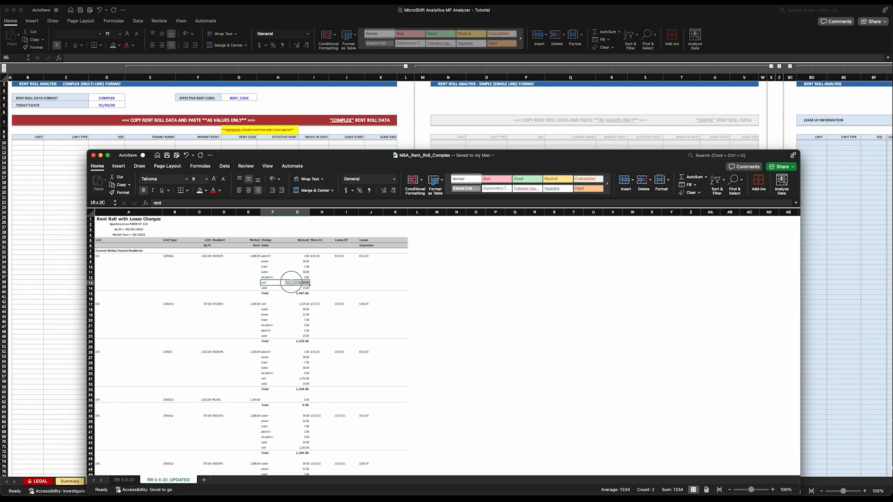
left_click(317, 240)
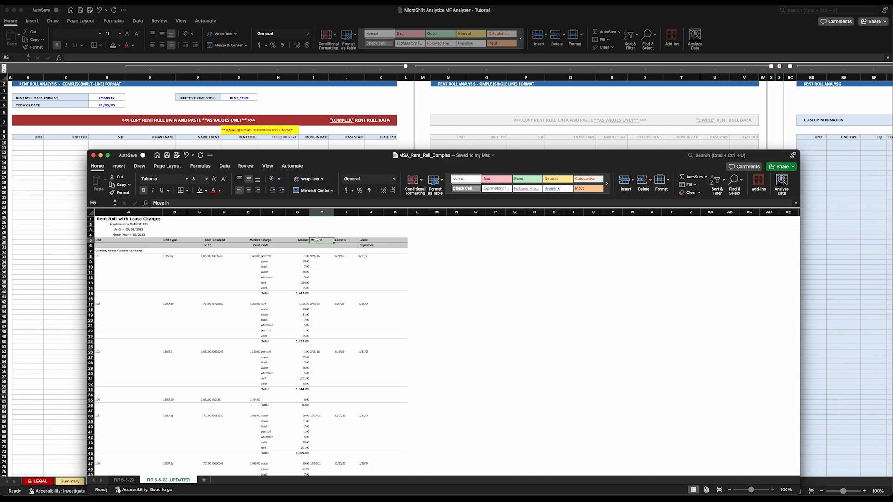
left_click(340, 240)
left_click(366, 241)
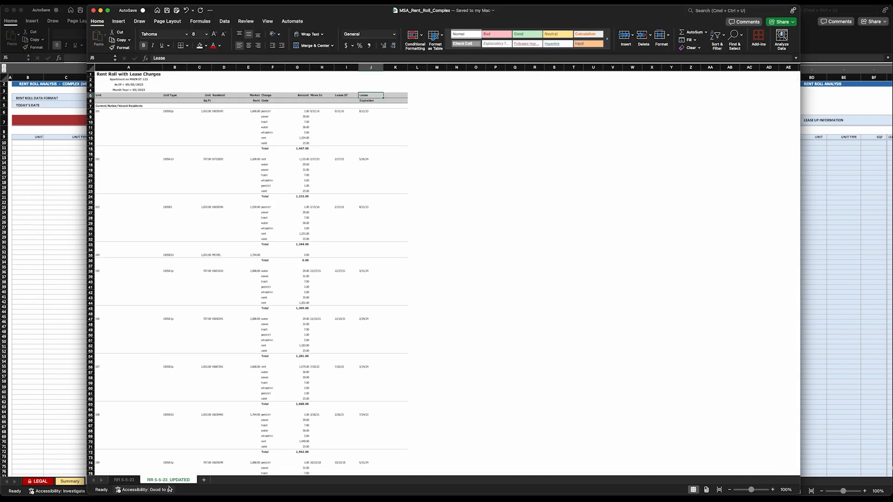
left_click(123, 480)
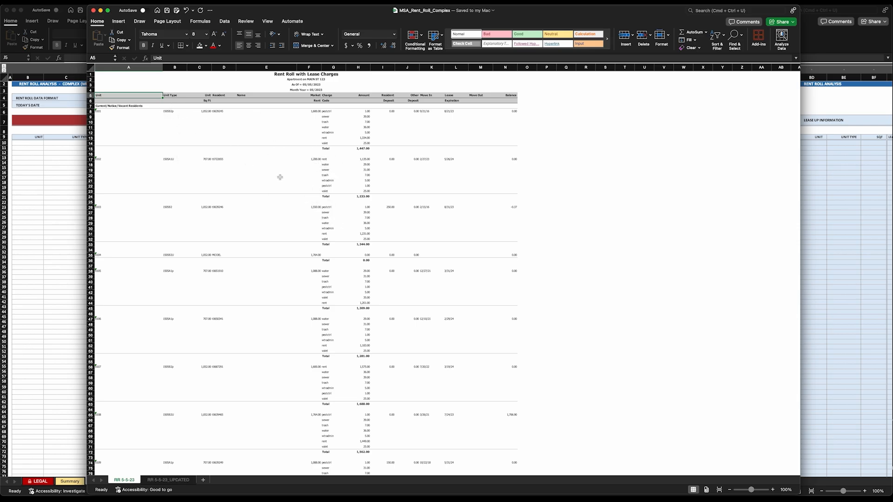
left_click(168, 480)
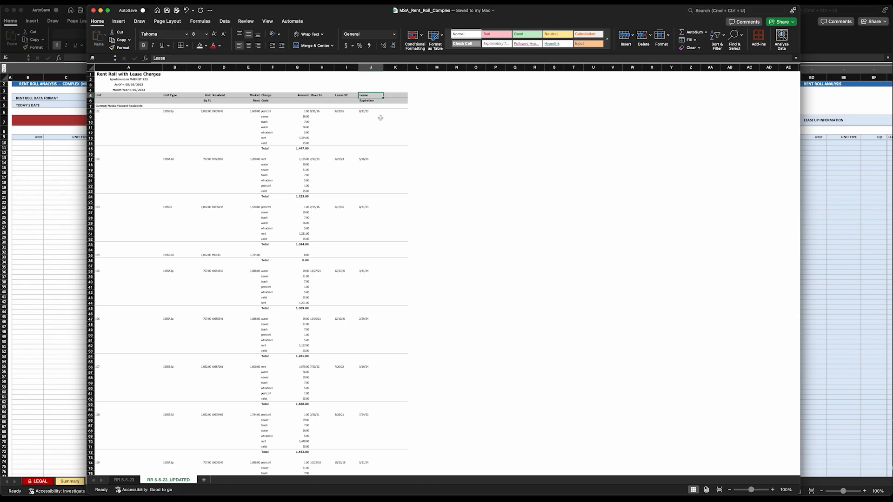
Step: Compare unit 101's multi-line charge rows in MSA_Rent_Roll_Complex with the single-line unit rows in MSA_Rent_Roll_Simple
left_click(116, 116)
left_click(106, 112)
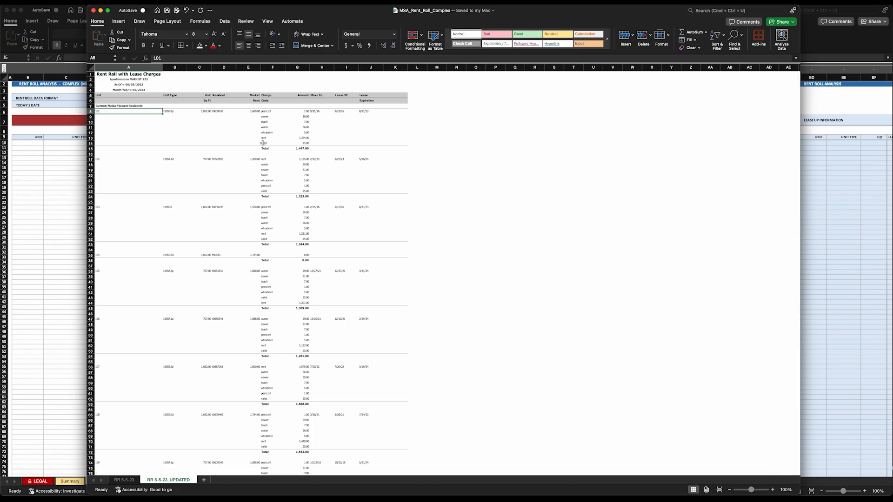
left_click(102, 117)
left_click(101, 112)
left_click_drag(265, 143, 264, 117)
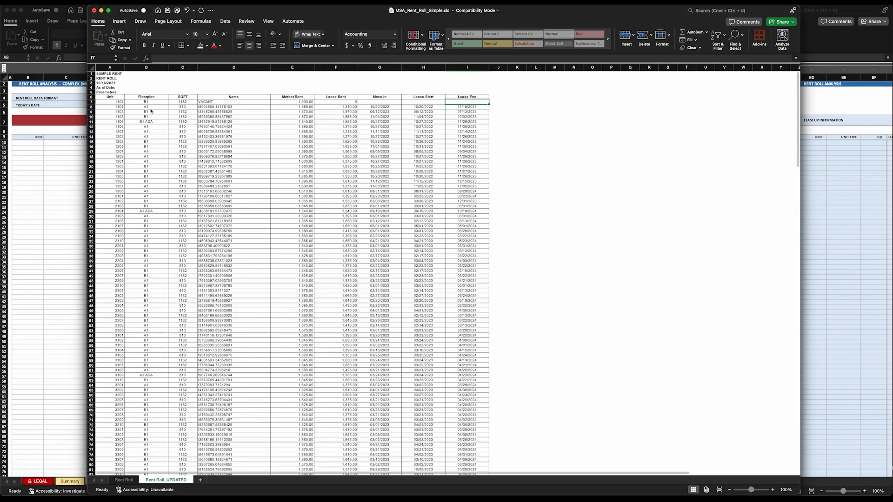
left_click(135, 101)
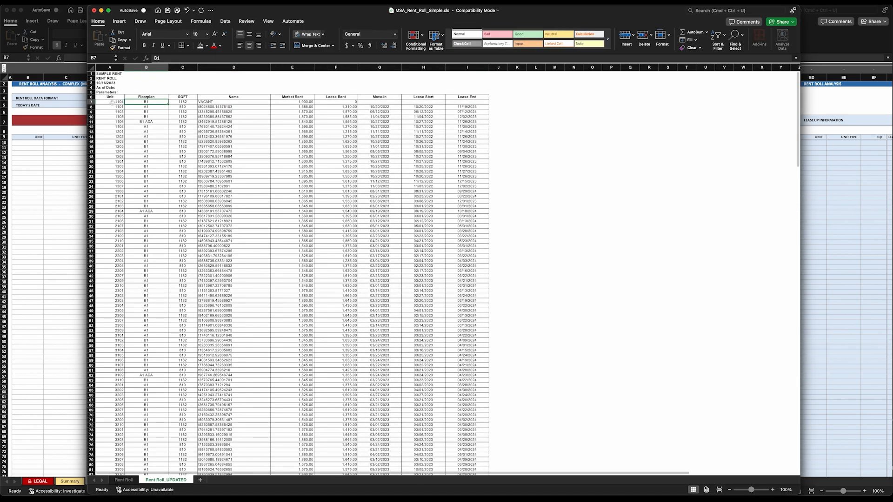
left_click(112, 102)
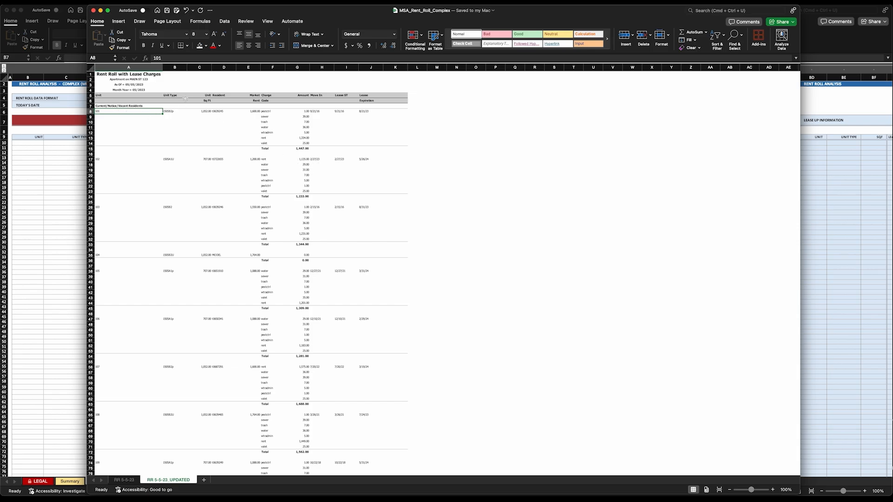
Step: Copy the complex rent roll data from unit 101 in cell A8 through column J of the last unit's Total row
scroll(363, 202, "down", 20)
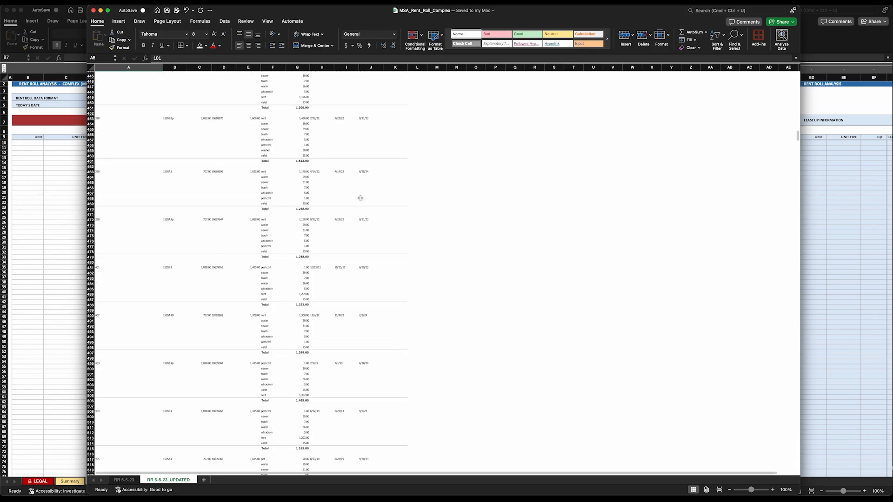
scroll(360, 199, "down", 20)
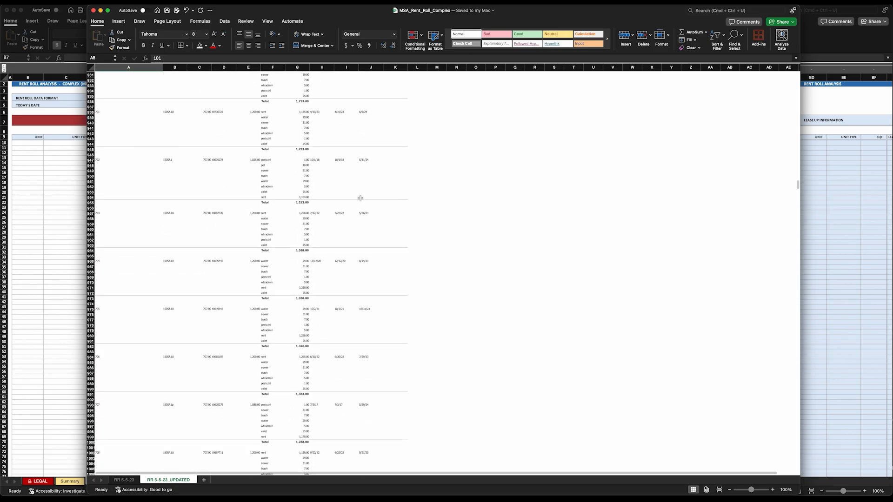
scroll(361, 198, "down", 20)
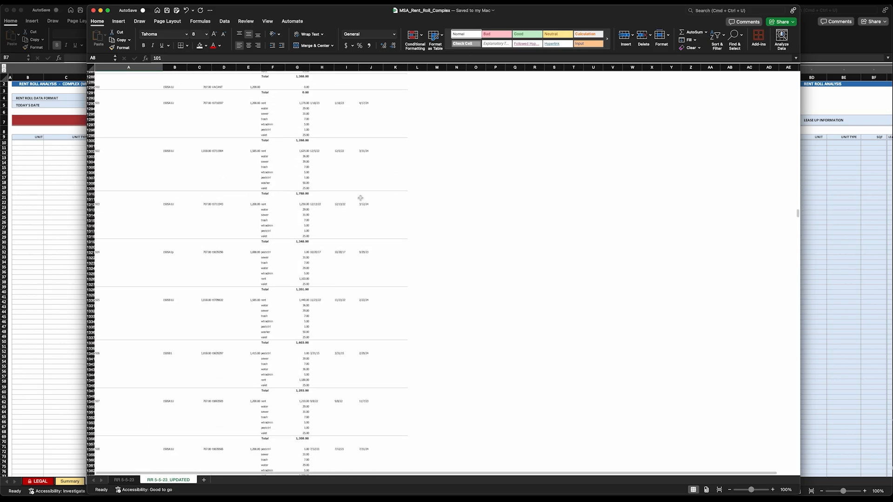
scroll(360, 198, "down", 20)
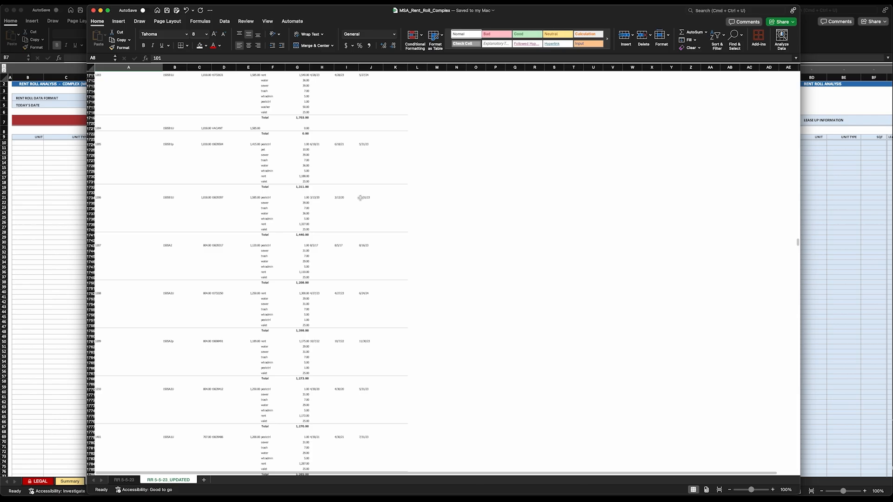
scroll(360, 198, "down", 20)
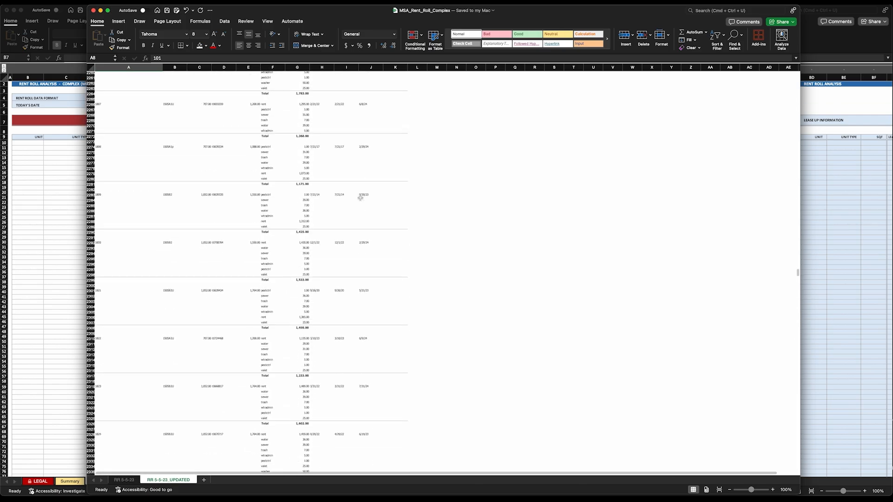
scroll(361, 198, "down", 20)
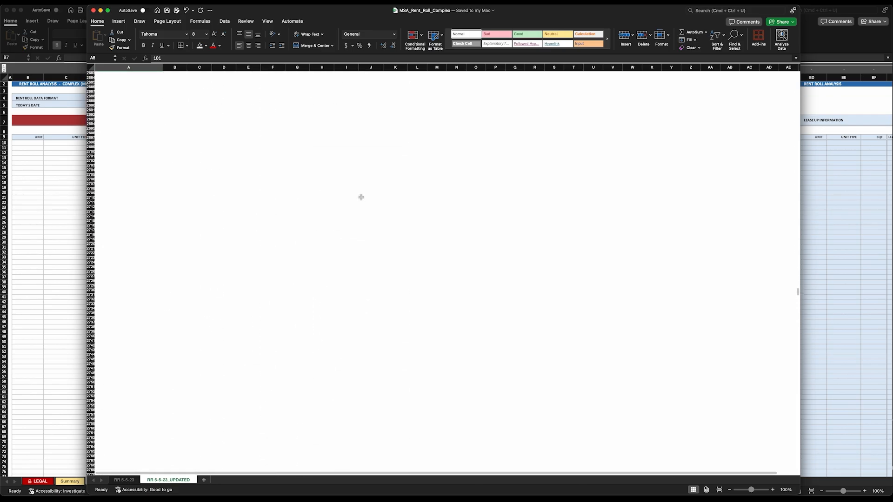
scroll(361, 197, "up", 6)
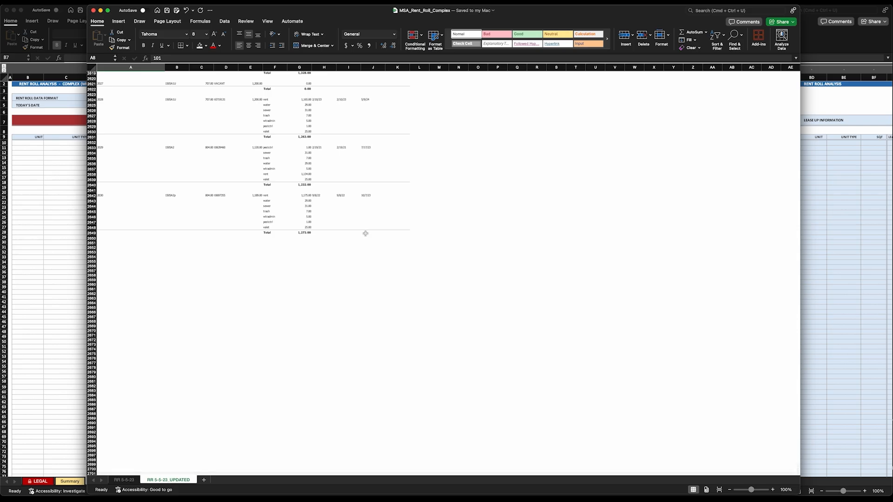
left_click(366, 234, "shift")
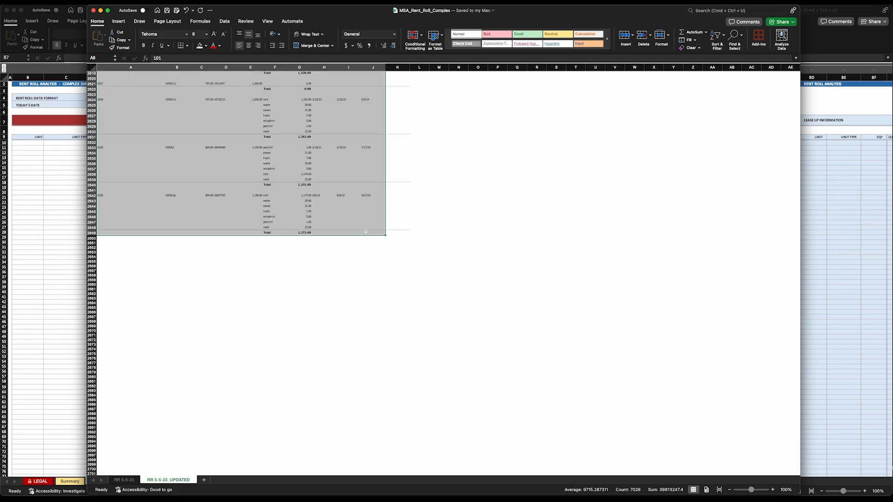
key("super+c")
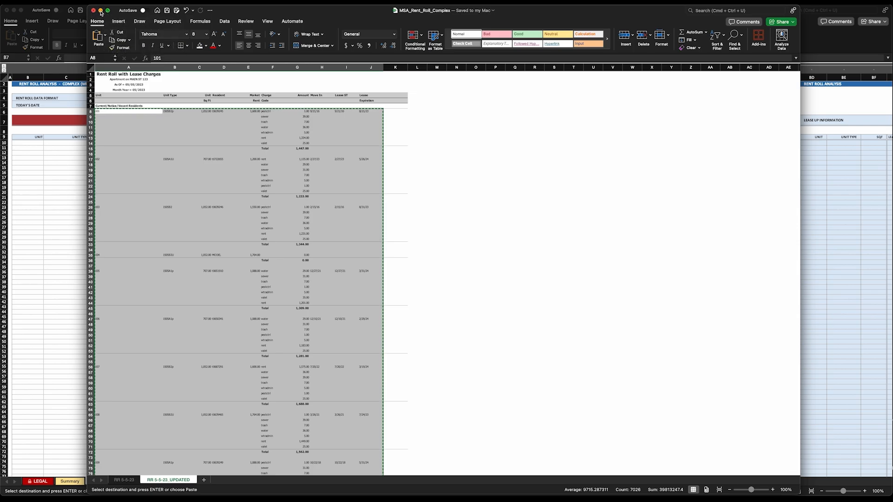
Step: Paste the copied rent roll as values only into the analyzer's complex rent roll table, starting at cell B10
left_click(101, 11)
left_click(33, 142)
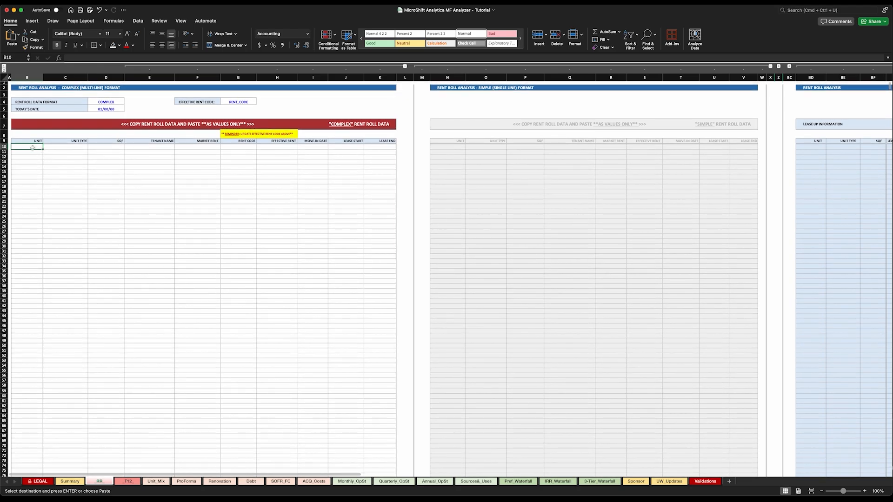
right_click(28, 148)
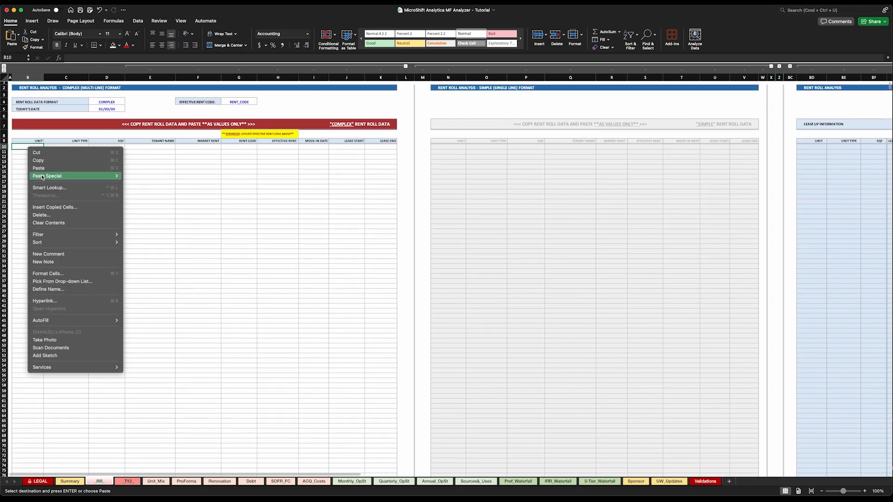
mouse_move(70, 175)
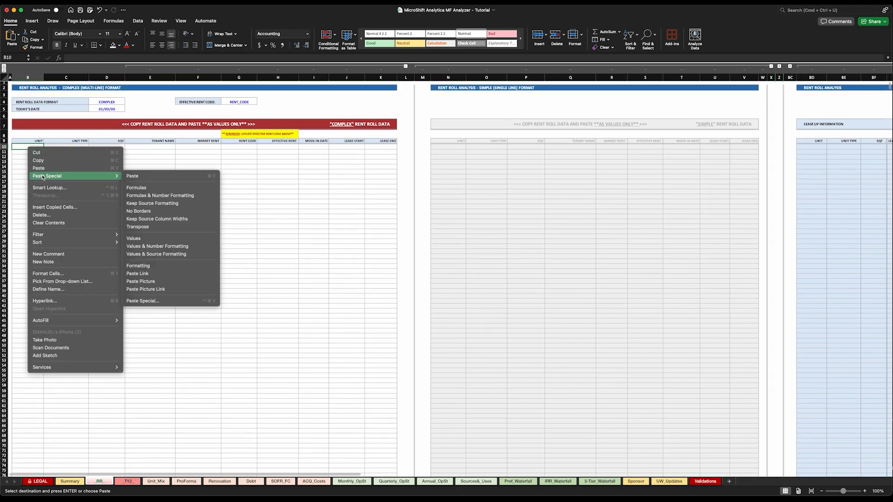
left_click(139, 238)
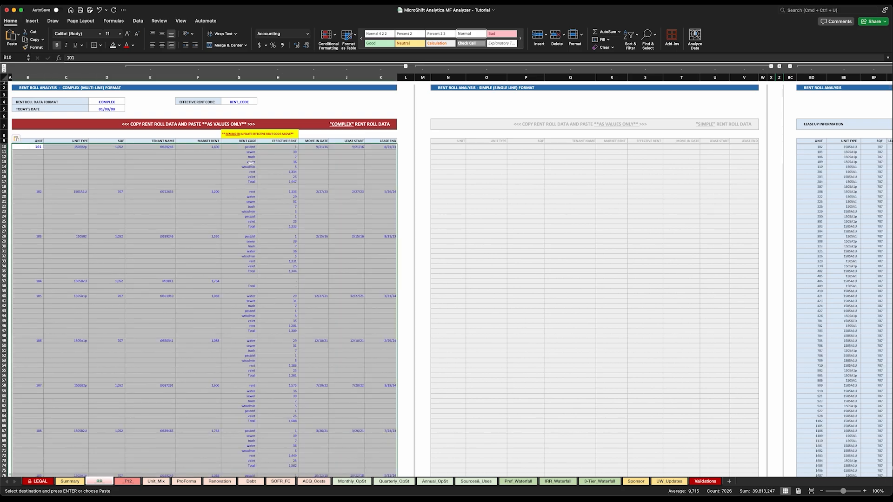
left_click(199, 152)
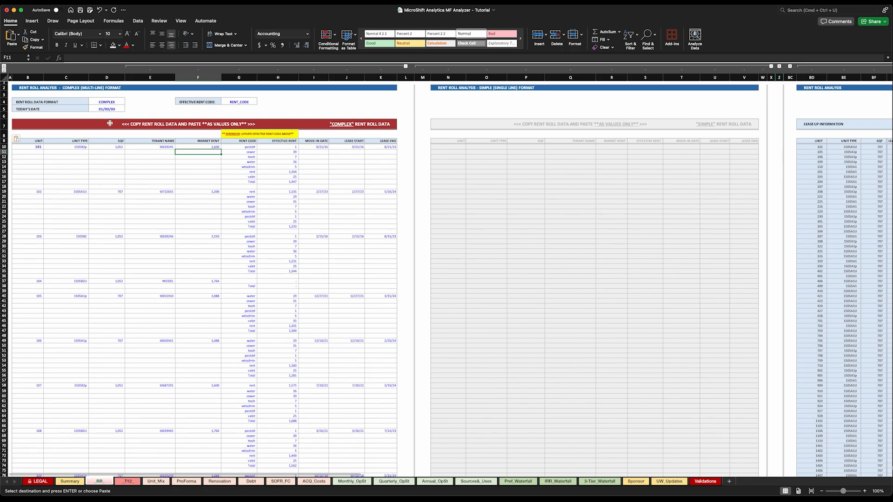
Step: Check the As Of date in the MSA_Rent_Roll_Complex workbook, and set Today's Date in the analyzer to 5/6/2023
left_click(101, 108)
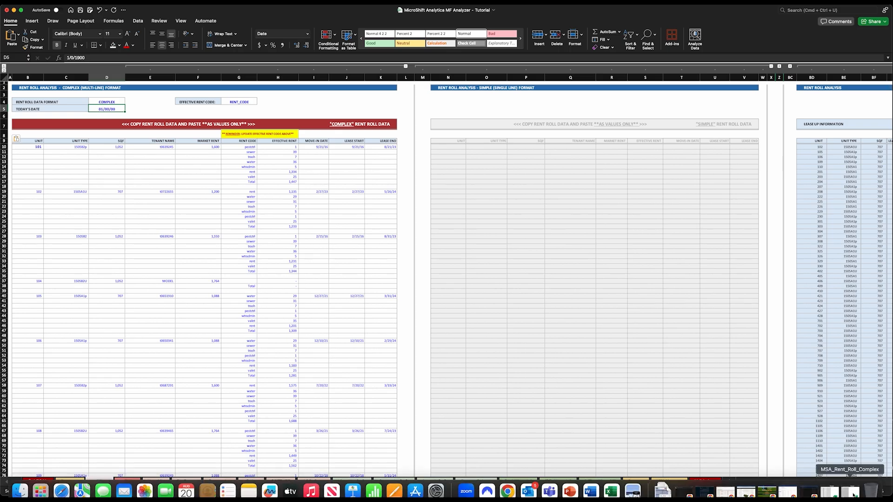
left_click(817, 492)
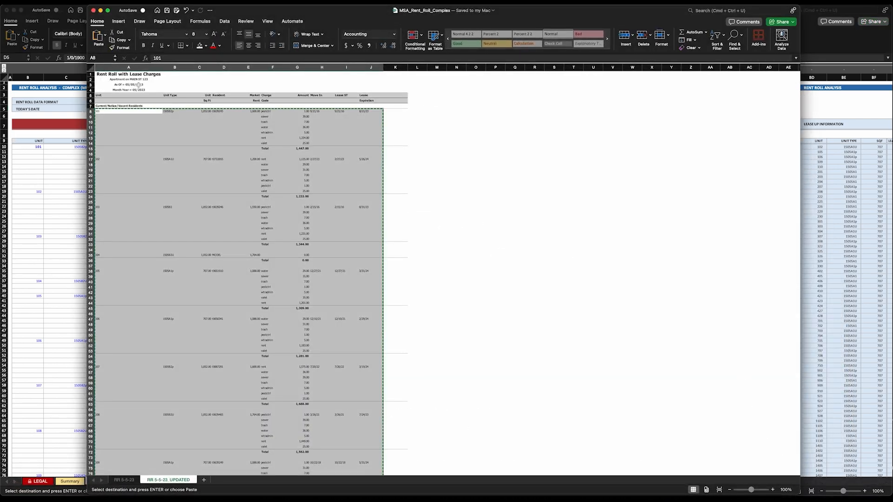
left_click(119, 85)
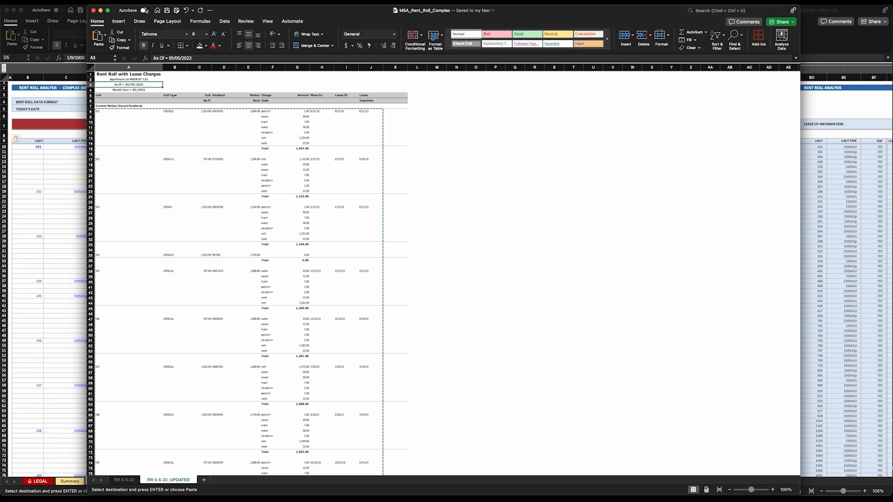
left_click(102, 10)
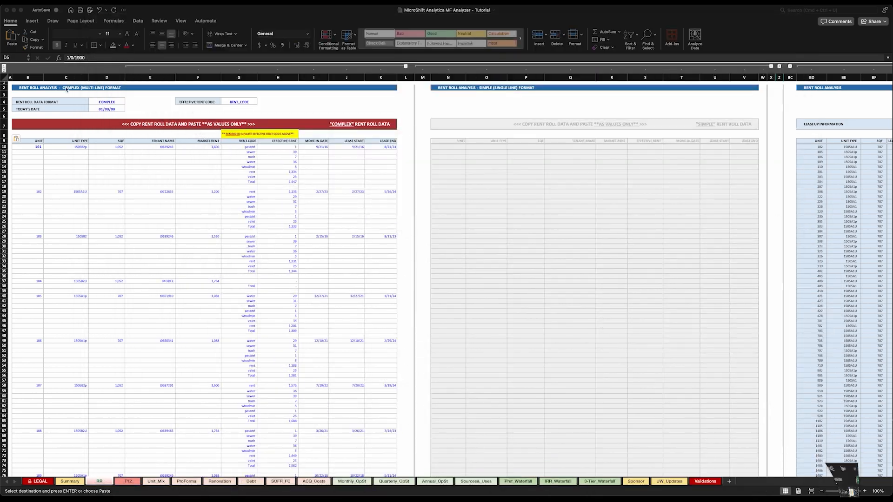
type("5/6/2023")
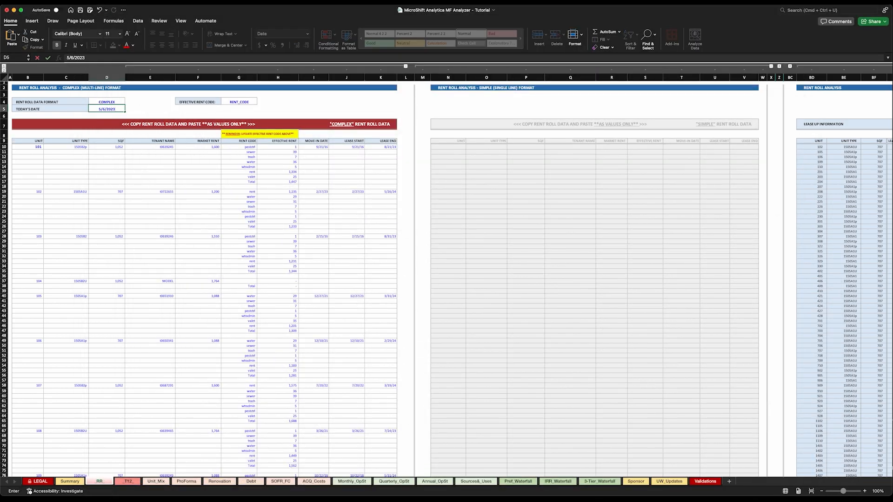
key("Return")
Step: Identify the base rent line among unit 101's charge codes, and set the Effective Rent Code in cell G4 to RENT
left_click(257, 103)
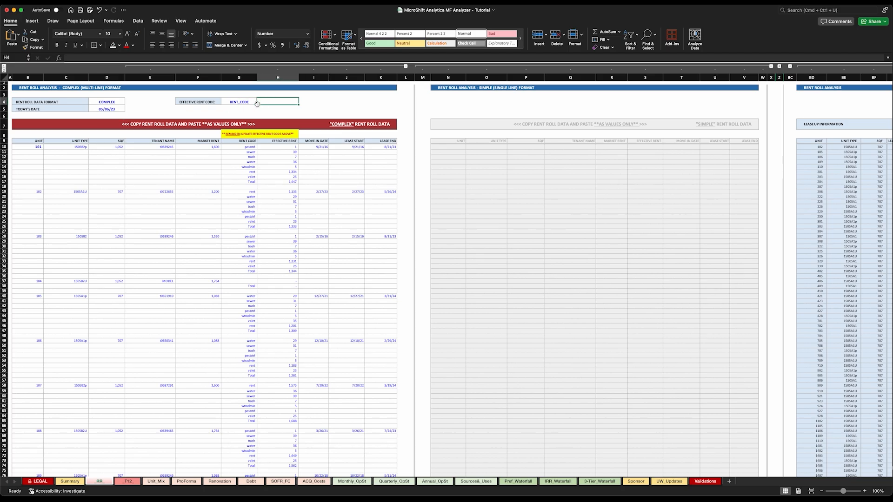
left_click(240, 105)
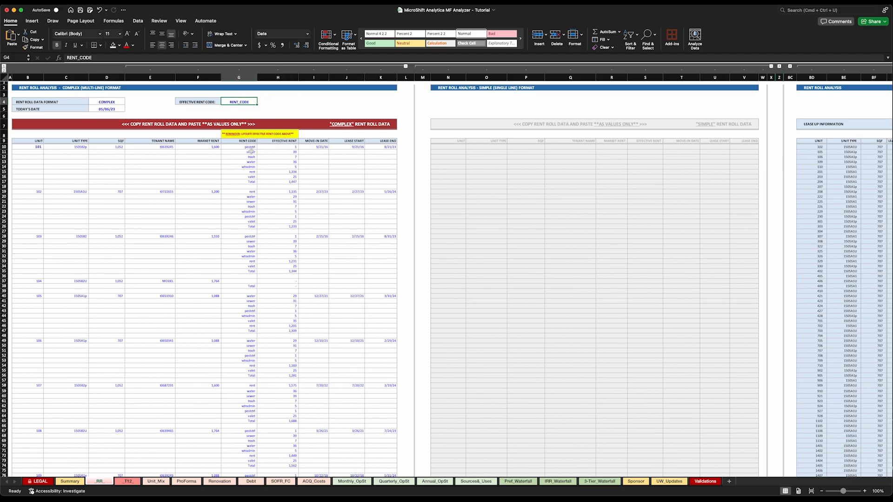
left_click(246, 172)
left_click_drag(245, 172, 267, 173)
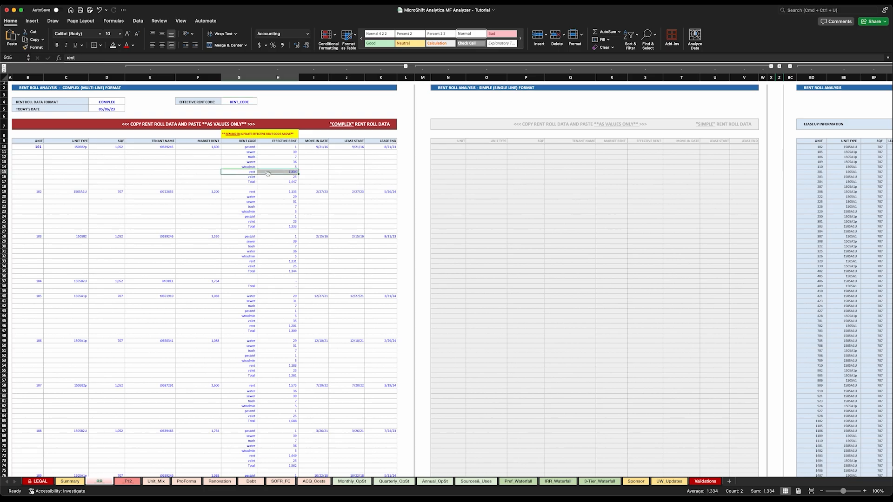
left_click(250, 172)
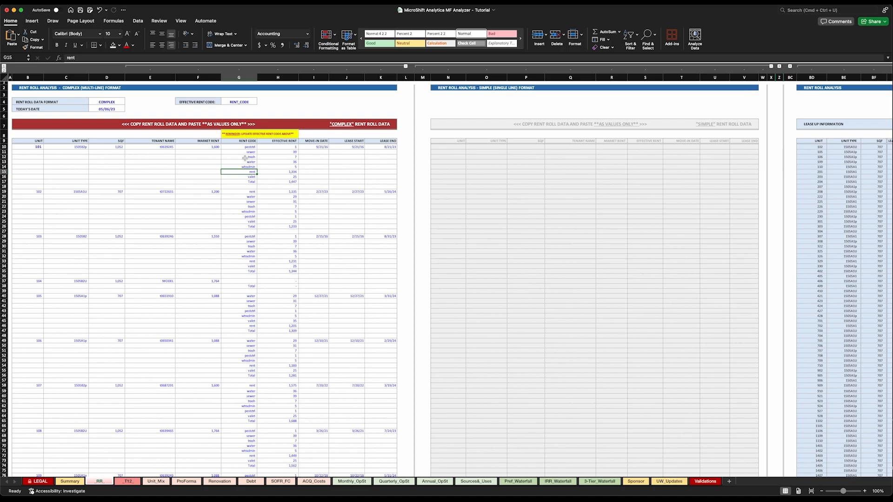
left_click(245, 157)
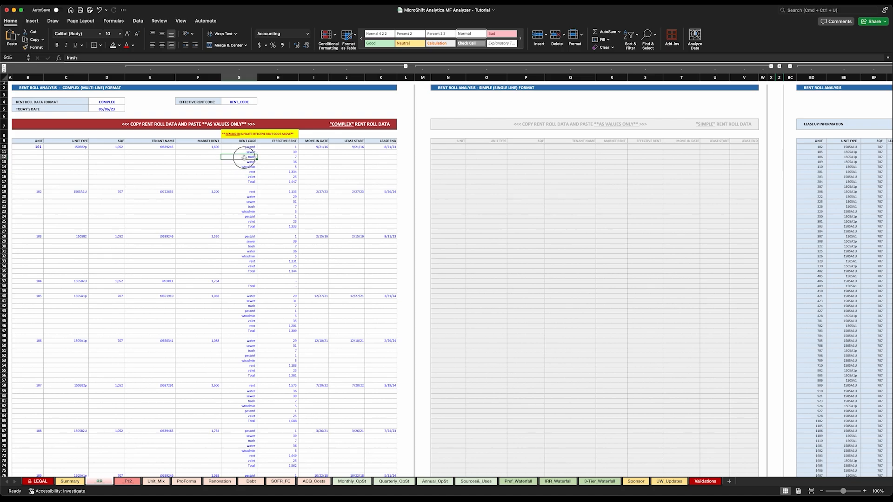
left_click(251, 173)
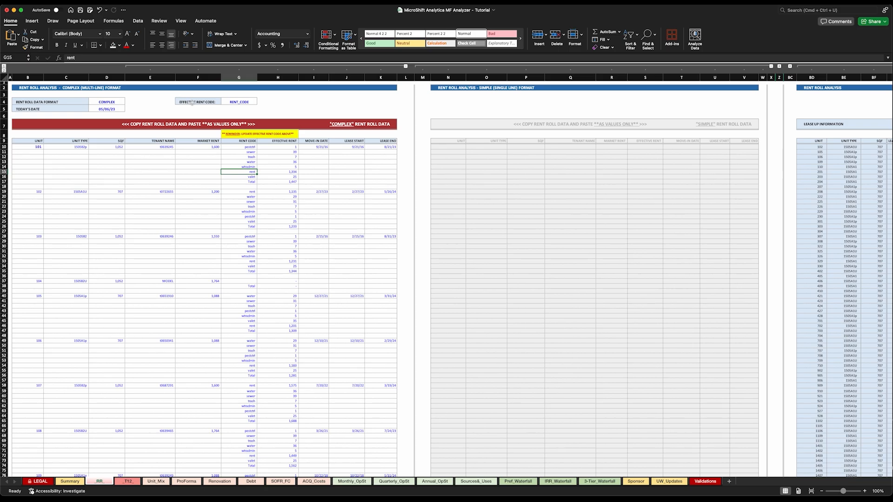
left_click(226, 102)
type("RENT")
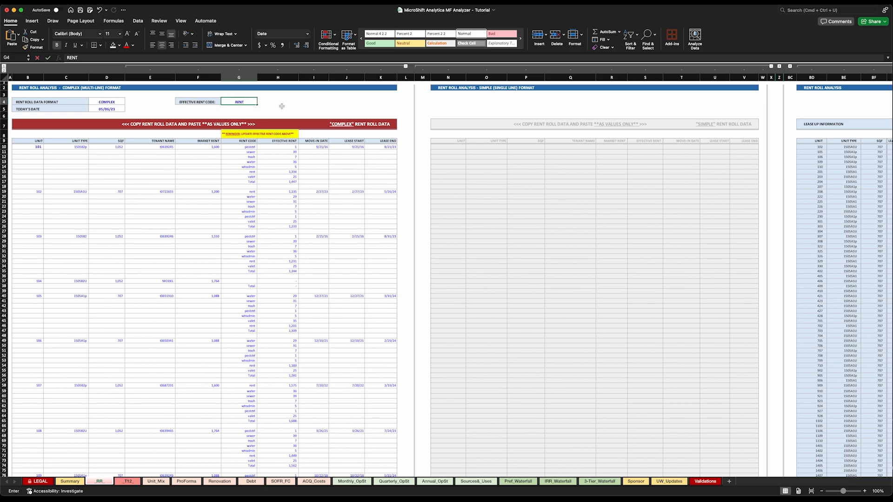
key("Return")
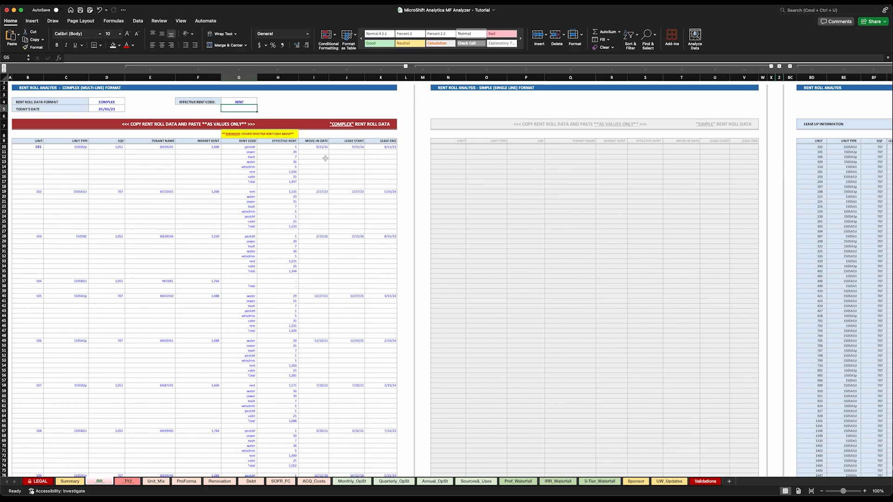
Step: Examine the lease-up information table, expired leases and monthly lease-up chart, and check the Today's Date cell that drives them
scroll(360, 162, "right", 5)
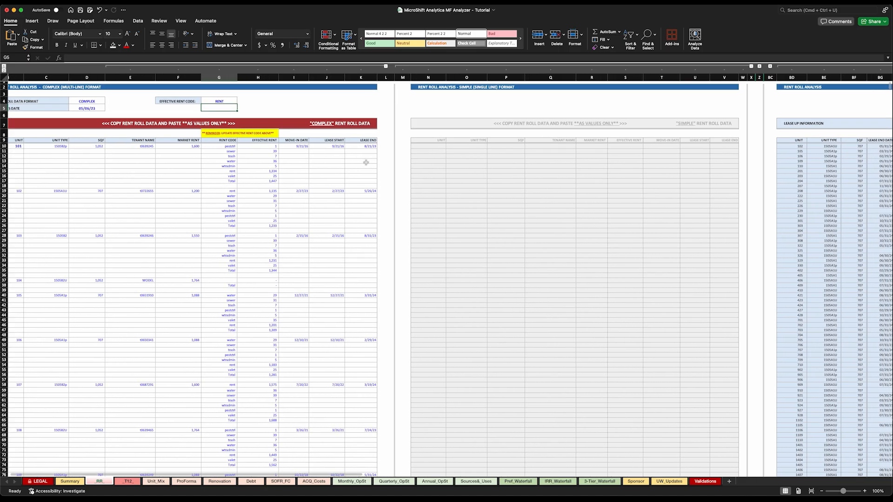
scroll(393, 161, "right", 10)
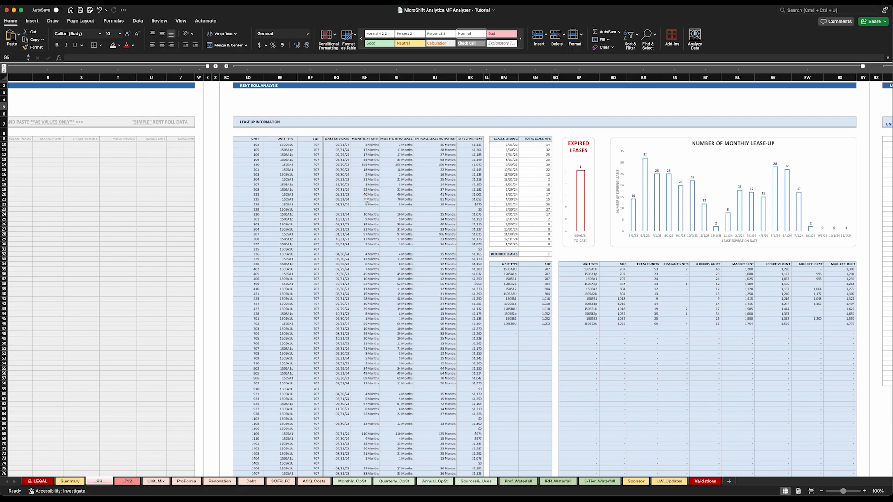
scroll(398, 147, "up", 1)
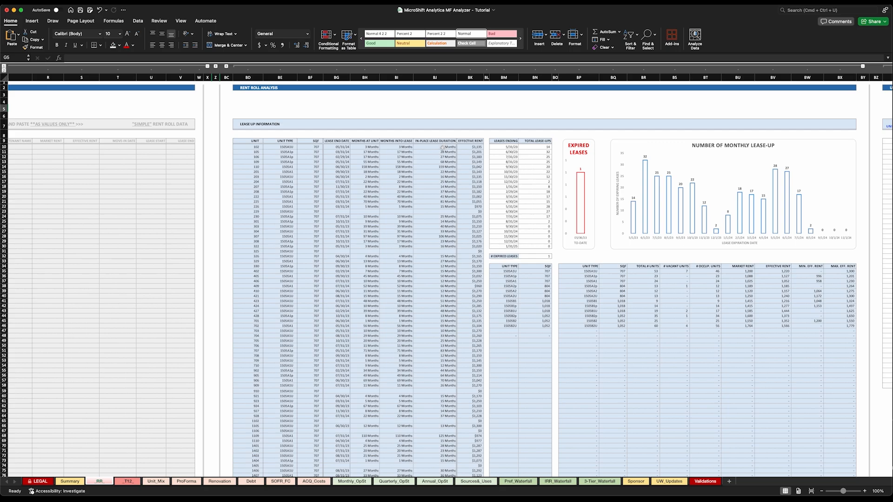
scroll(471, 145, "right", 1)
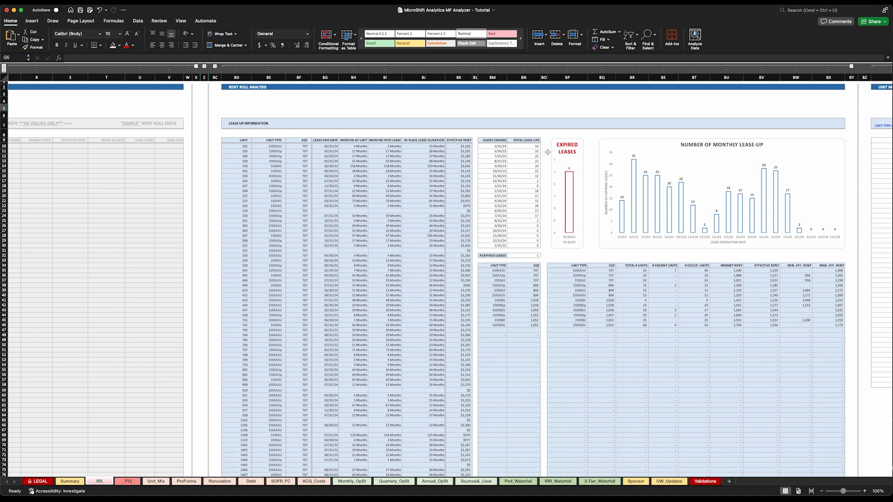
scroll(548, 153, "left", 15)
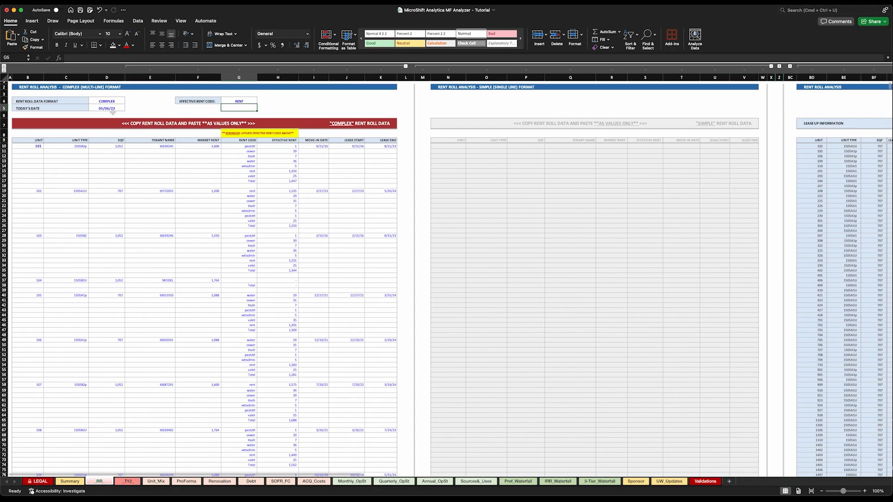
left_click(111, 108)
scroll(465, 170, "right", 10)
scroll(457, 168, "right", 8)
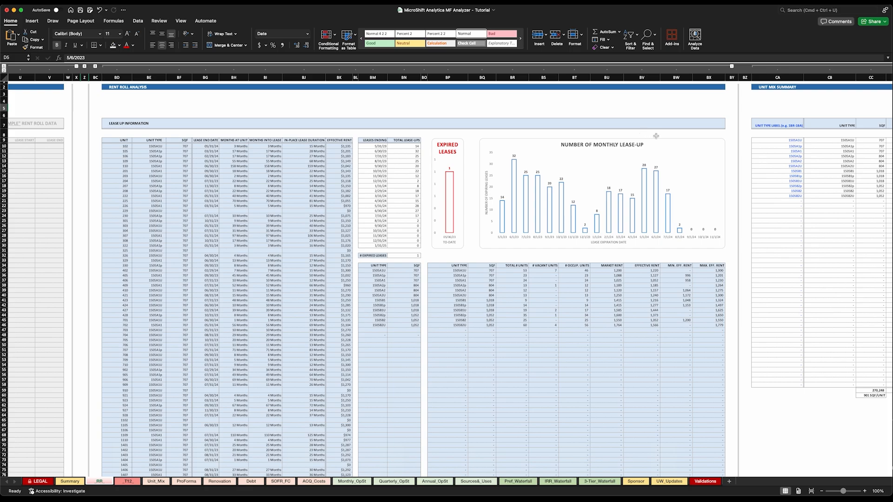
Step: Check the total, vacant and occupied unit counts in the totals row of the Unit Mix Summary
scroll(656, 135, "right", 15)
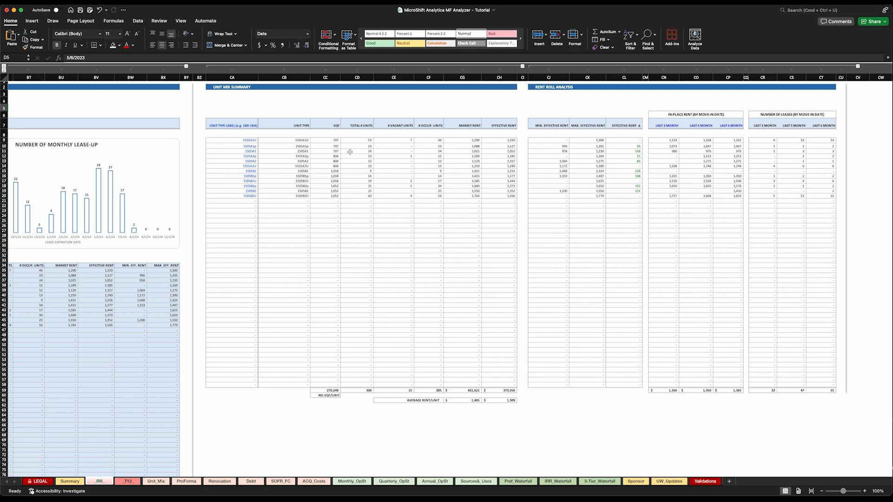
left_click(362, 391)
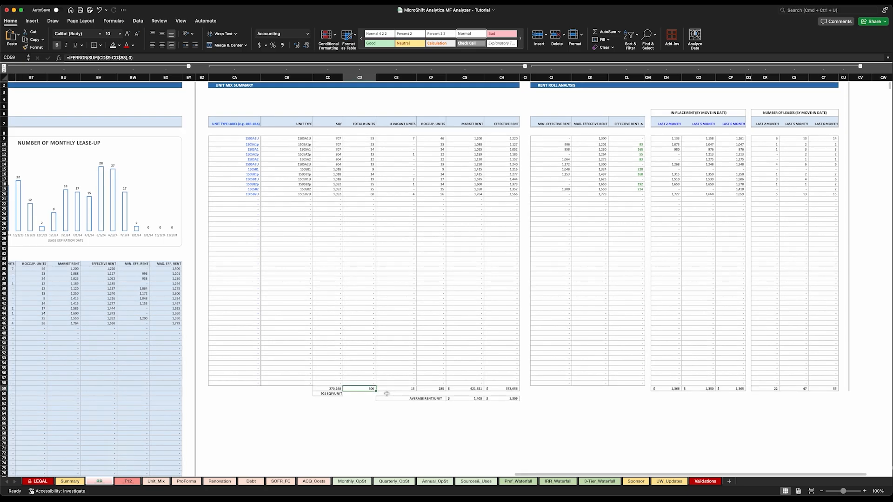
left_click(406, 389)
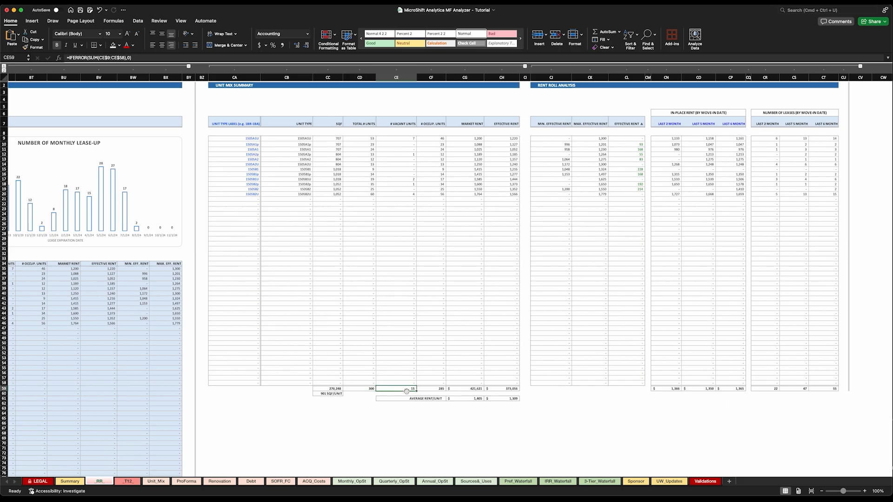
left_click(430, 390)
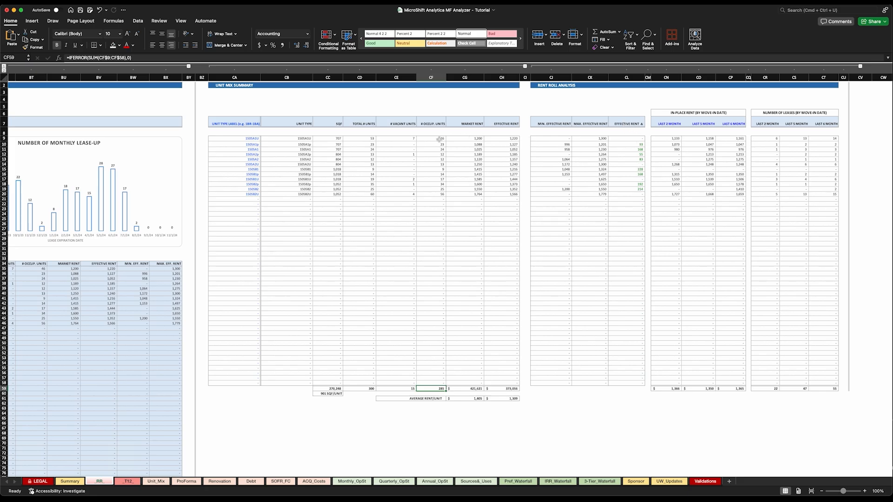
Step: Compare the effective rents of the three 707 SF unit types, and examine the effective rent deltas for them and the 1505B1p type
left_click_drag(334, 139, 333, 150)
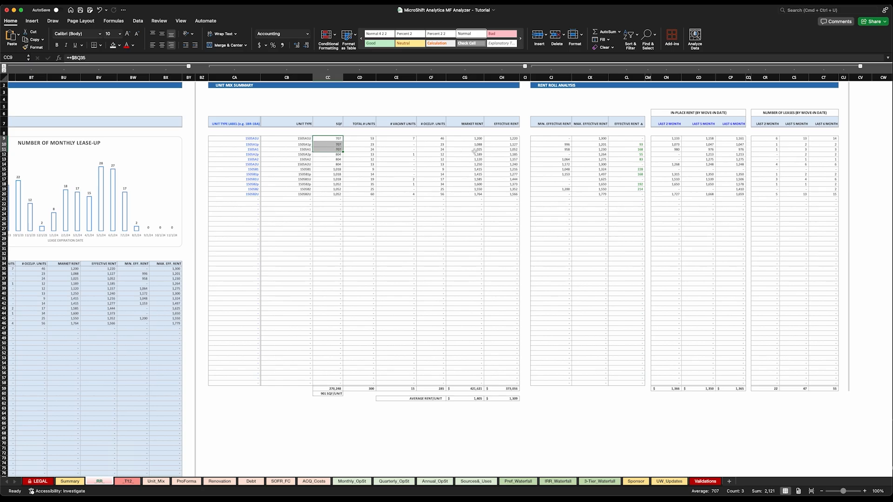
left_click(514, 138)
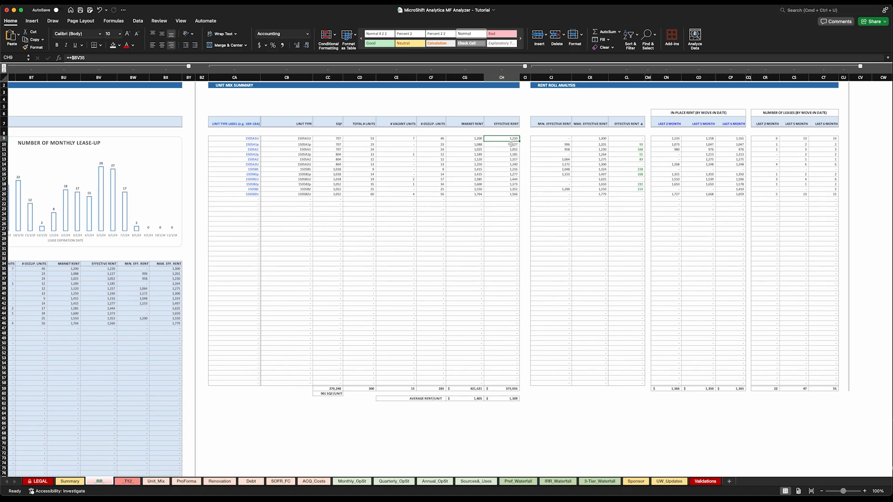
left_click(511, 144)
left_click(504, 149)
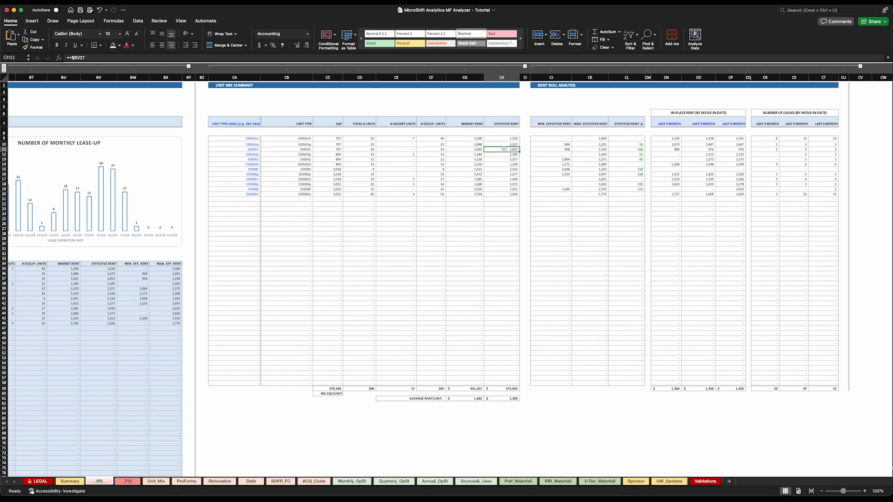
left_click_drag(641, 149, 641, 140)
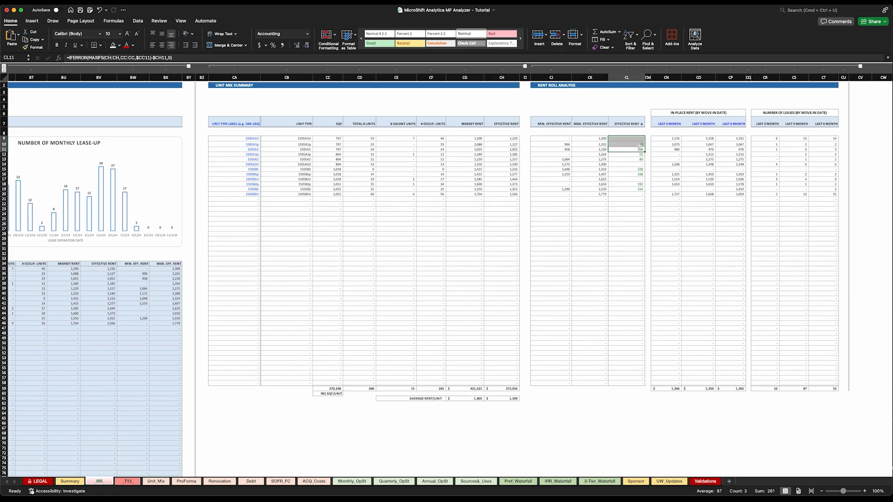
left_click(640, 149)
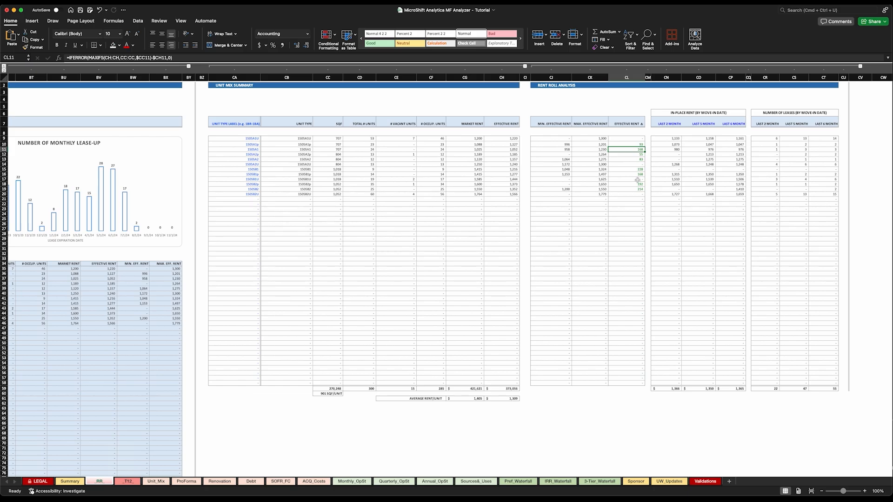
left_click(637, 175)
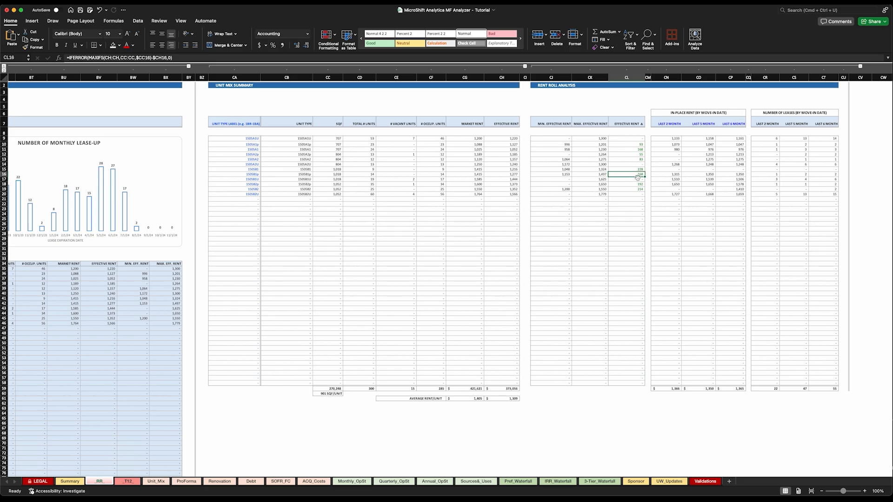
Step: Set the first in-place rent period in cell CN7 to the last 1 month, and check its lease counts per unit type
scroll(637, 178, "right", 1)
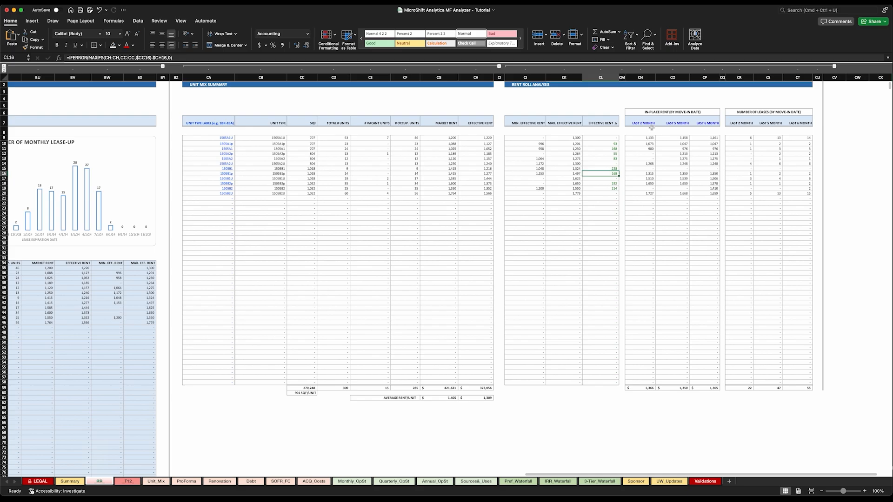
left_click(646, 124)
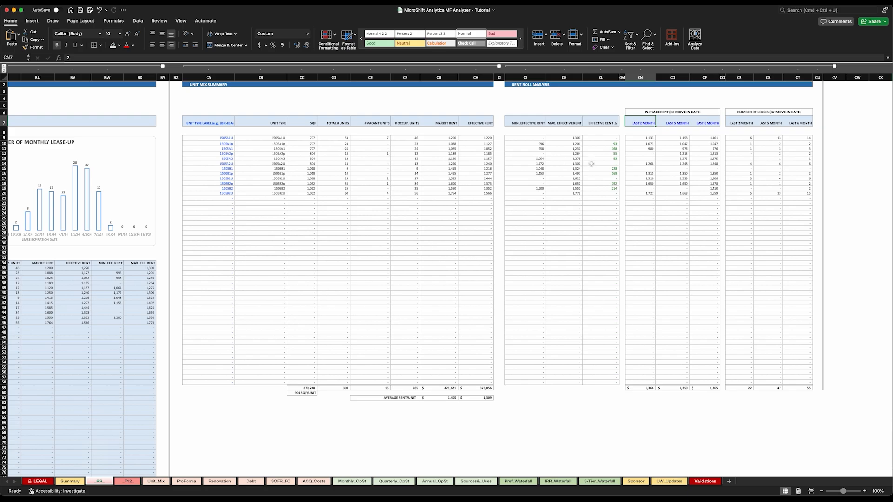
type("1")
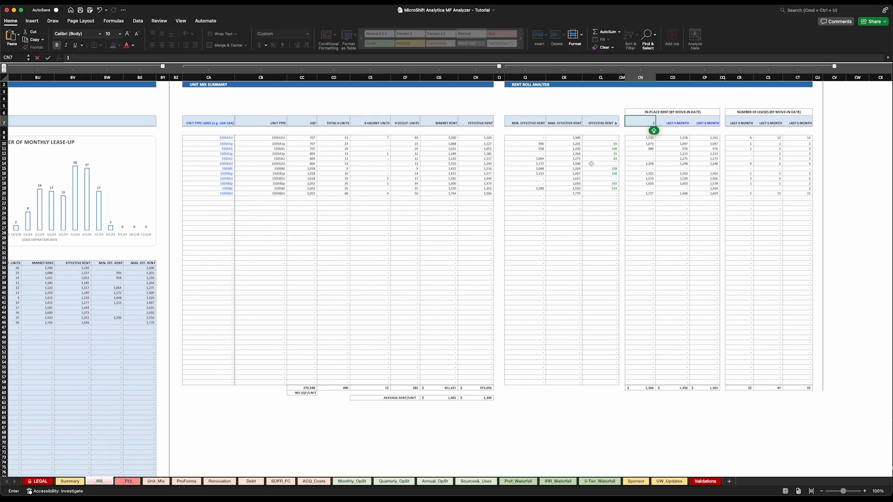
key("Return")
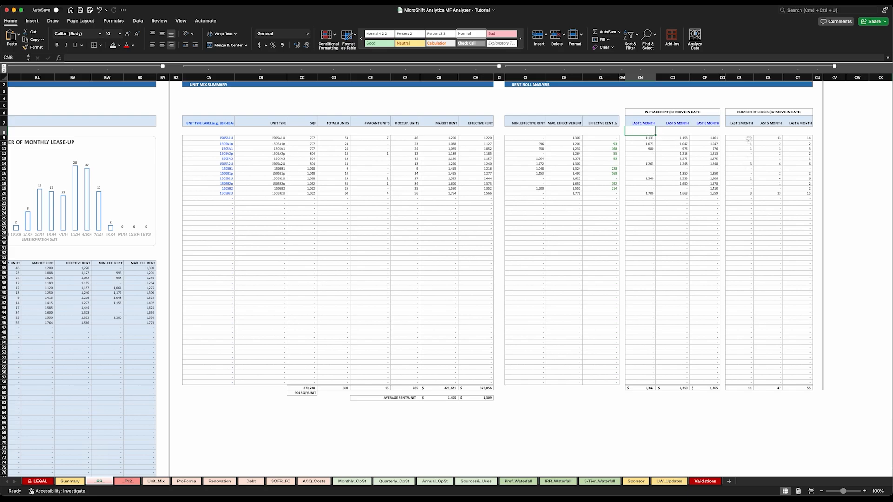
left_click_drag(748, 139, 744, 192)
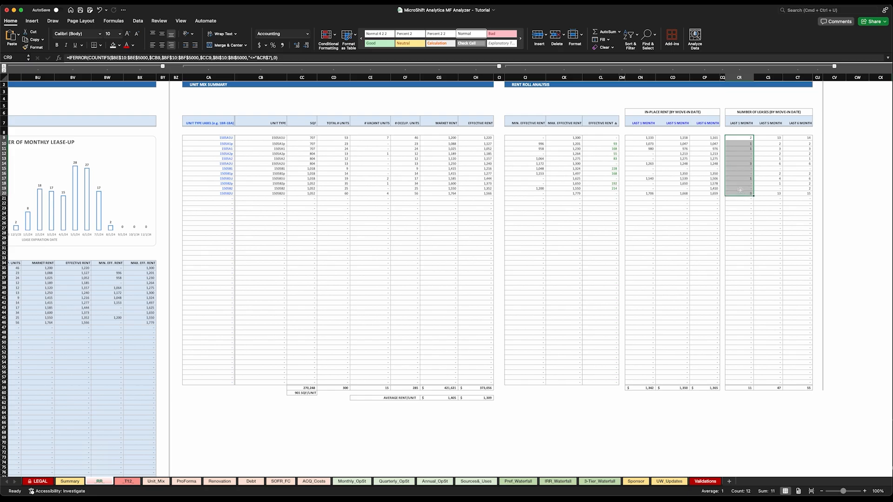
Step: Set the second in-place rent period in cell CO7 to the last 3 months, and check its lease counts per unit type
left_click(683, 131)
type("3")
key("Return")
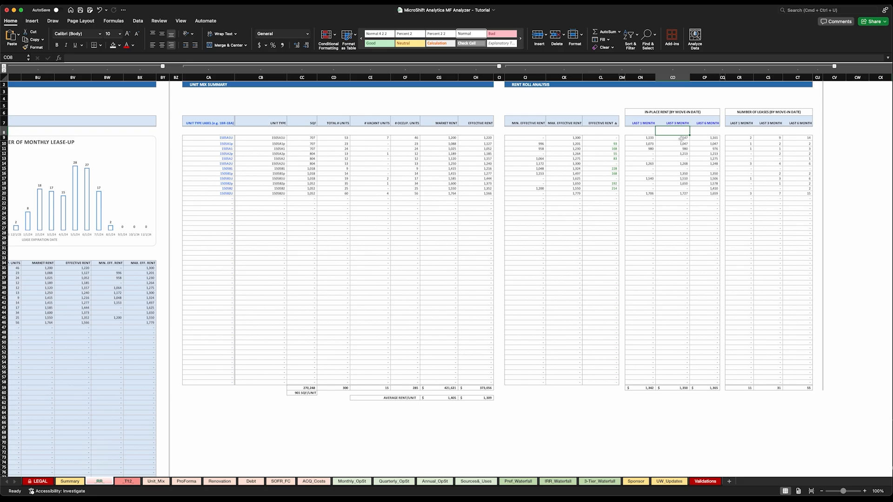
left_click(775, 138)
left_click_drag(775, 137, 772, 192)
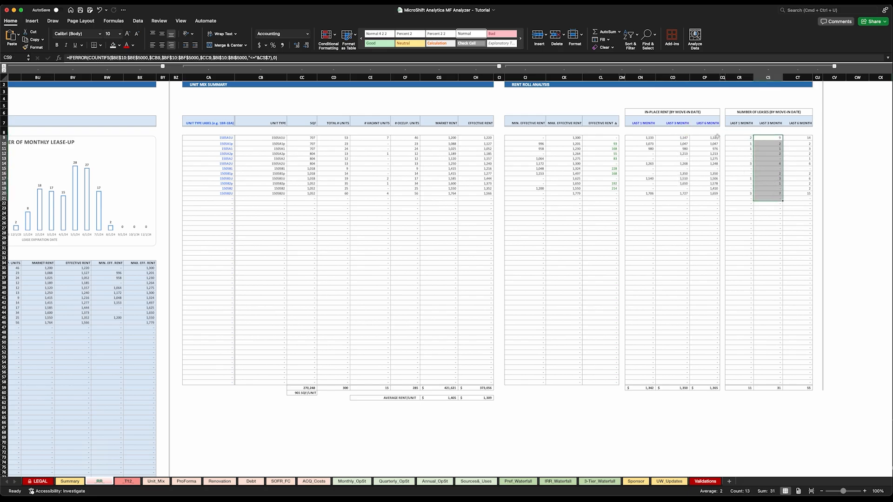
left_click(767, 132)
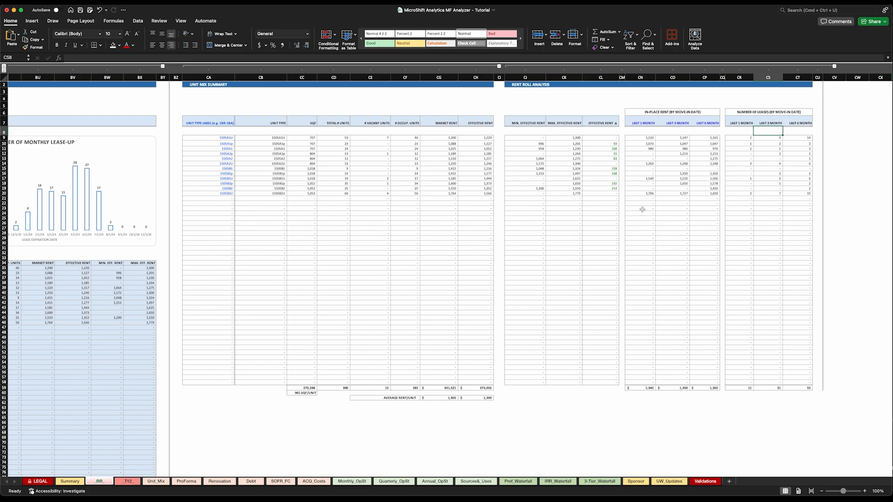
Step: View the apartment unit breakdown on the Unit_Mix sheet and the interior units renovation schedule on the Renovation sheet
scroll(616, 204, "up", 1)
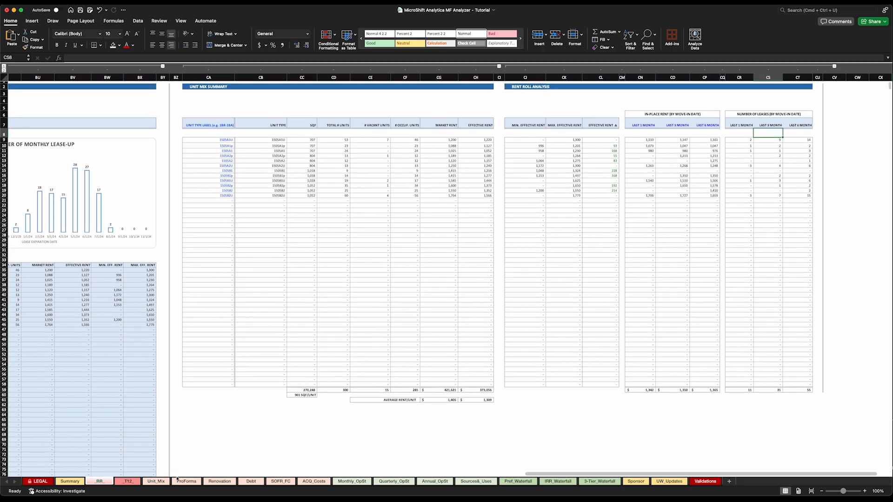
left_click(158, 483)
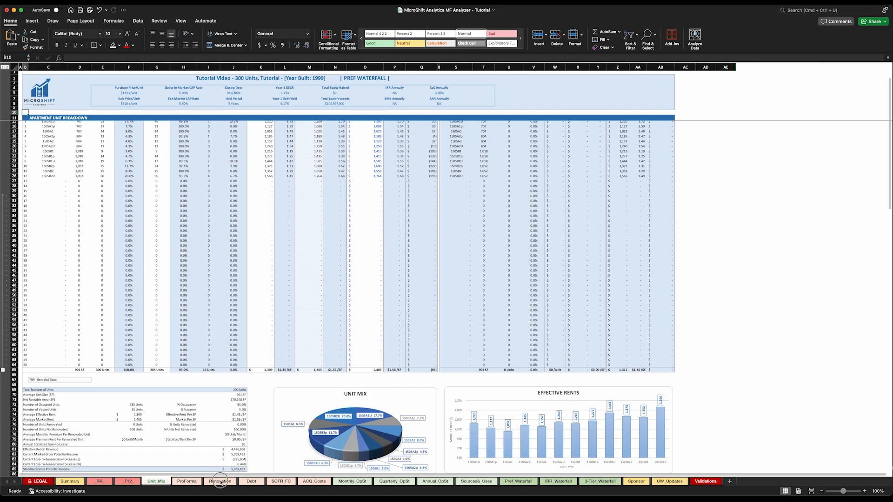
left_click(220, 482)
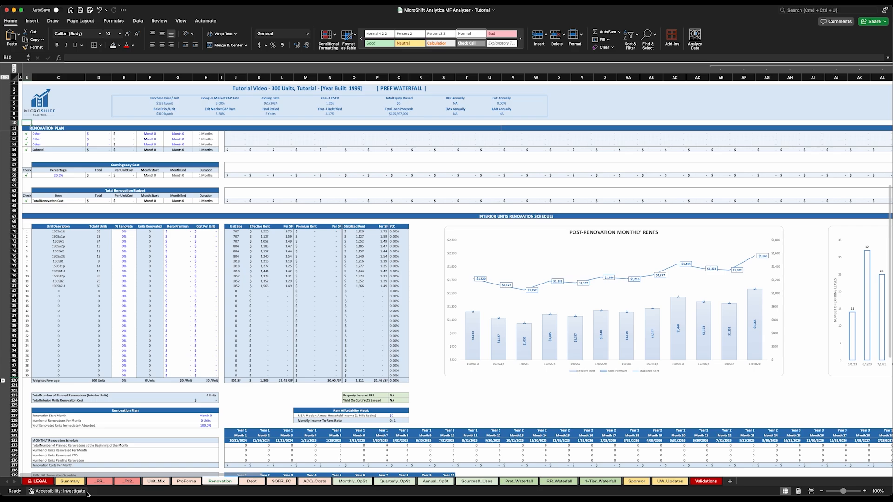
Step: On the _RR_ sheet, set the rent roll data format in cell D4 to SIMPLE
left_click(99, 482)
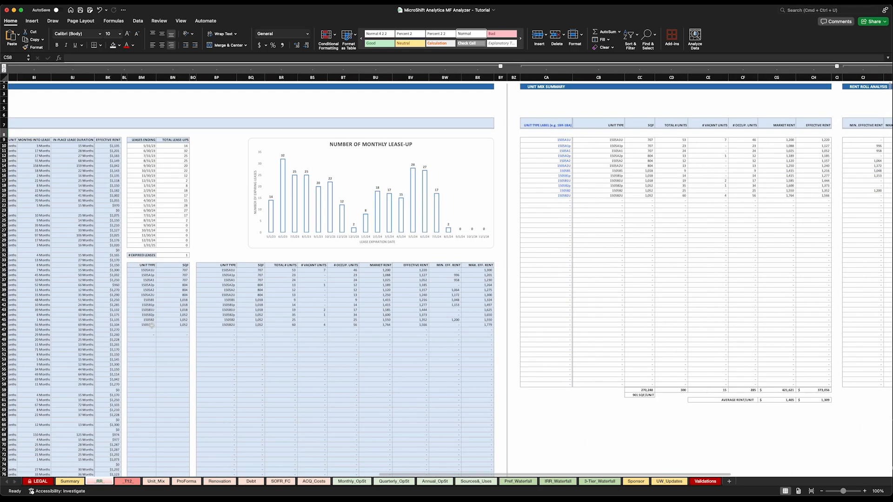
scroll(152, 325, "left", 20)
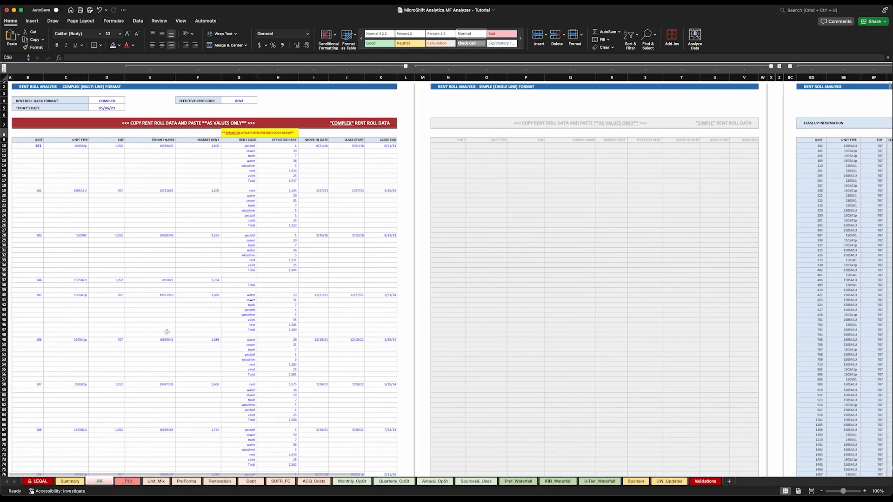
left_click(106, 100)
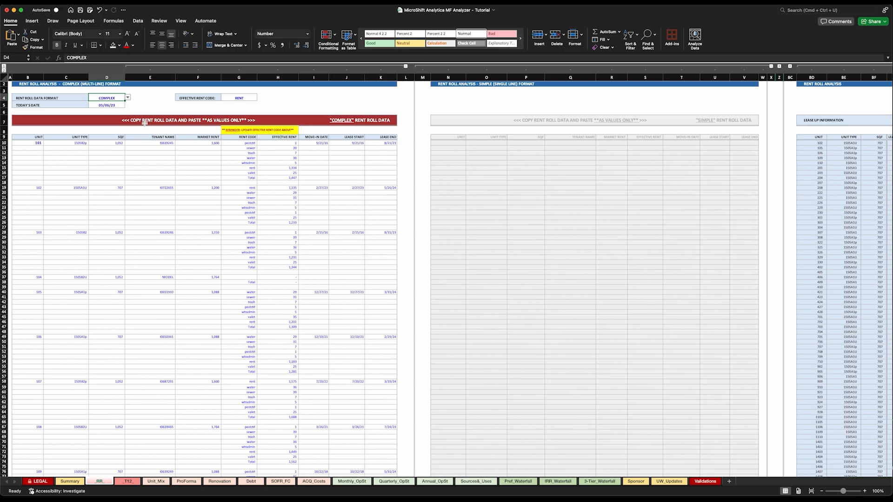
left_click(128, 98)
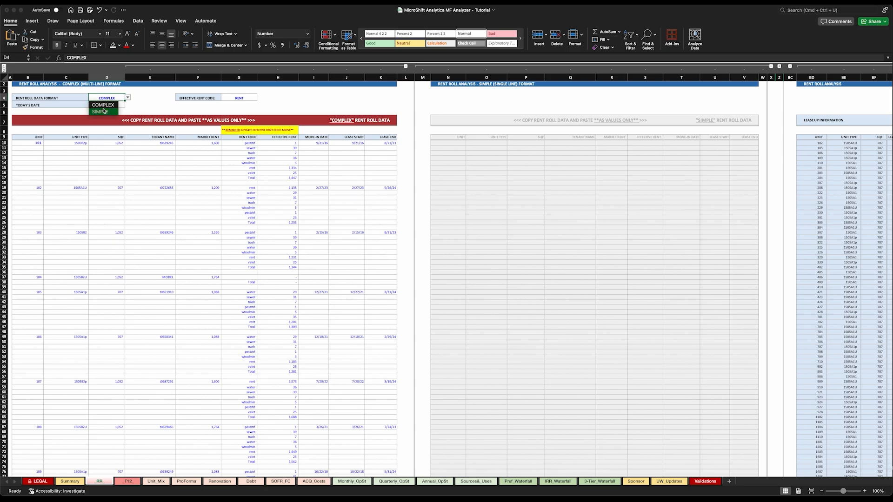
left_click(133, 96)
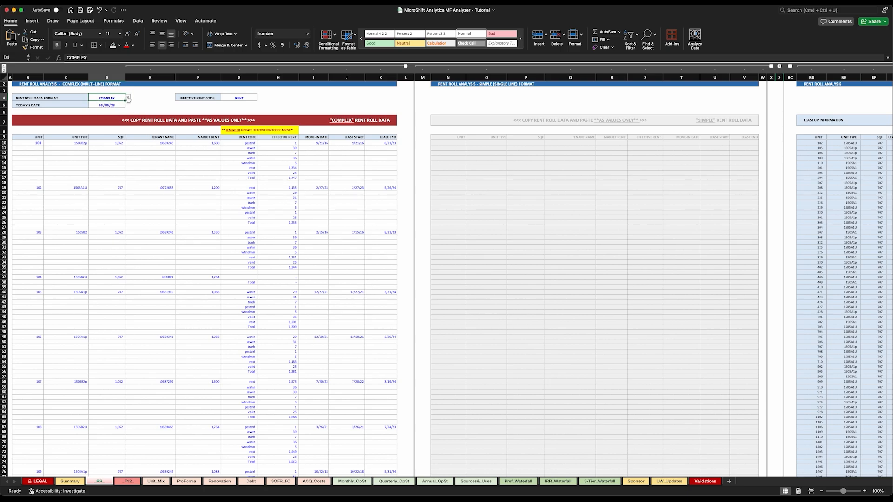
left_click(128, 98)
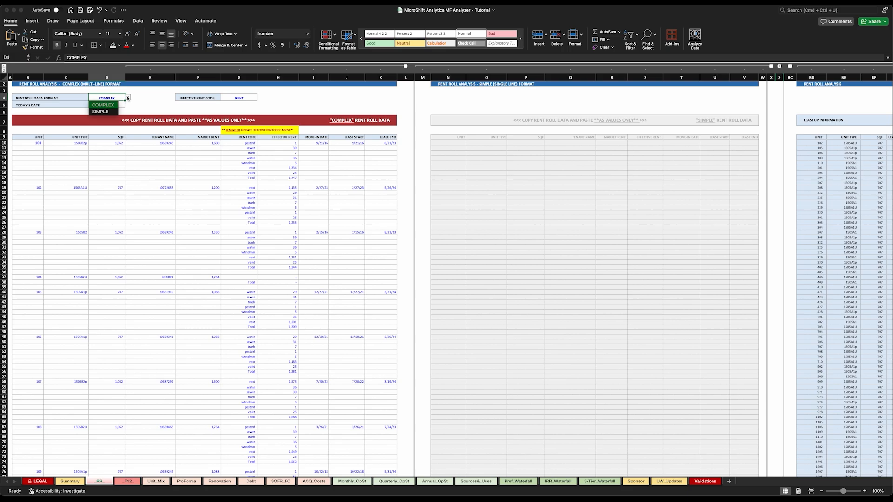
left_click(106, 113)
Step: Examine the simple single-line rent roll input table and the lease-up information of the rent roll analysis
scroll(446, 171, "right", 5)
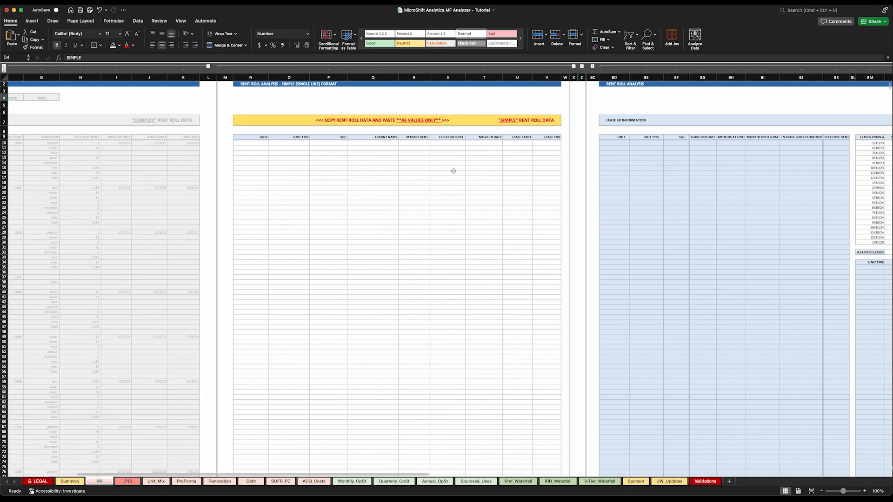
left_click_drag(253, 143, 535, 150)
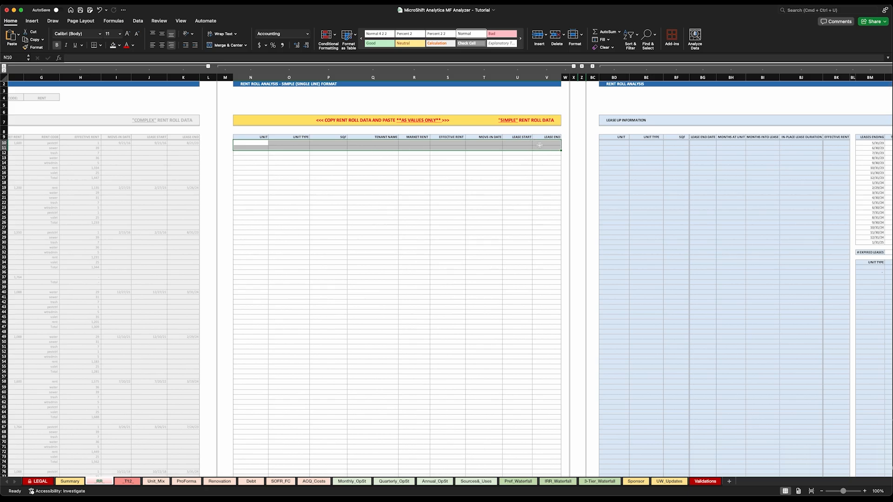
scroll(544, 147, "right", 15)
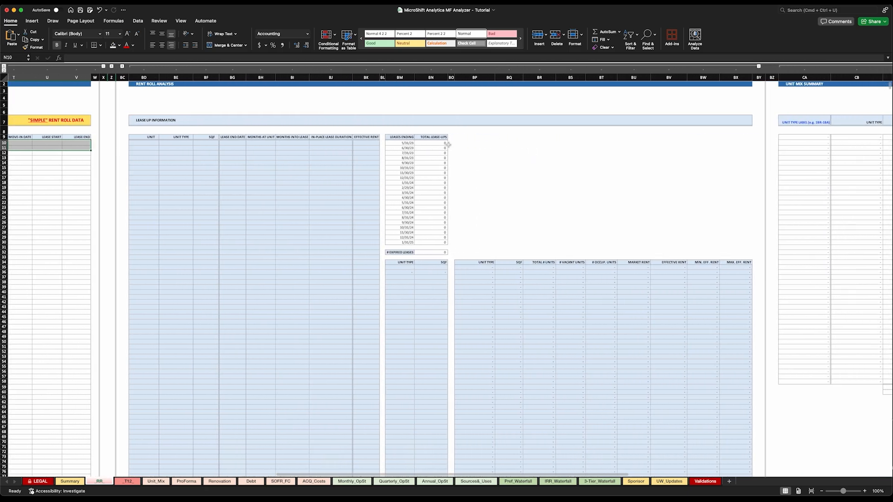
scroll(639, 156, "left", 20)
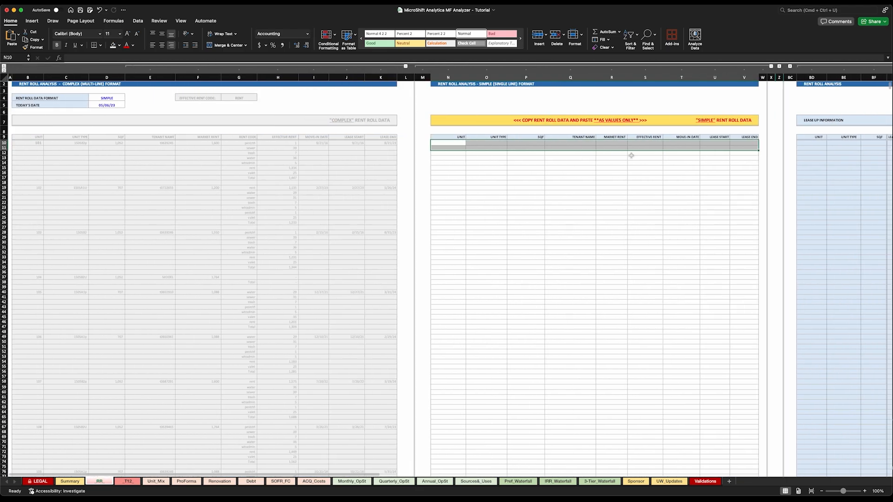
Step: Switch the rent roll data format back to COMPLEX and check the lease-up charts and unit mix summary
left_click(115, 100)
left_click(127, 97)
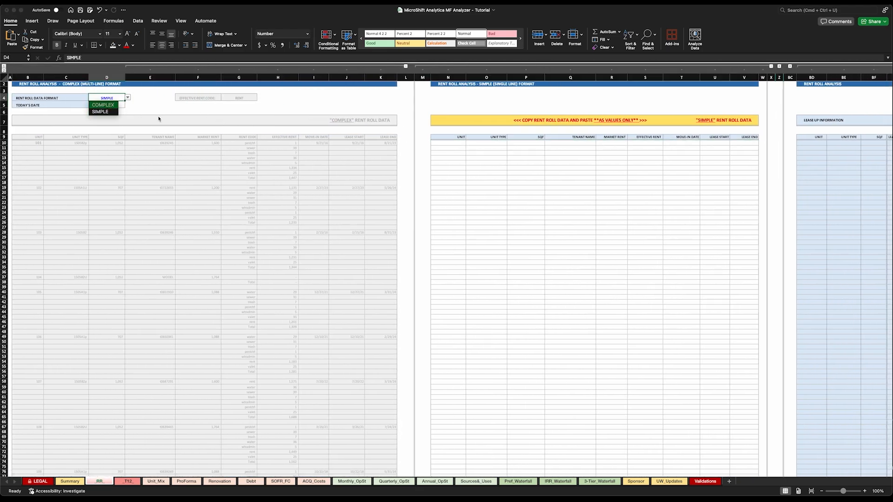
key("Return")
scroll(354, 148, "right", 15)
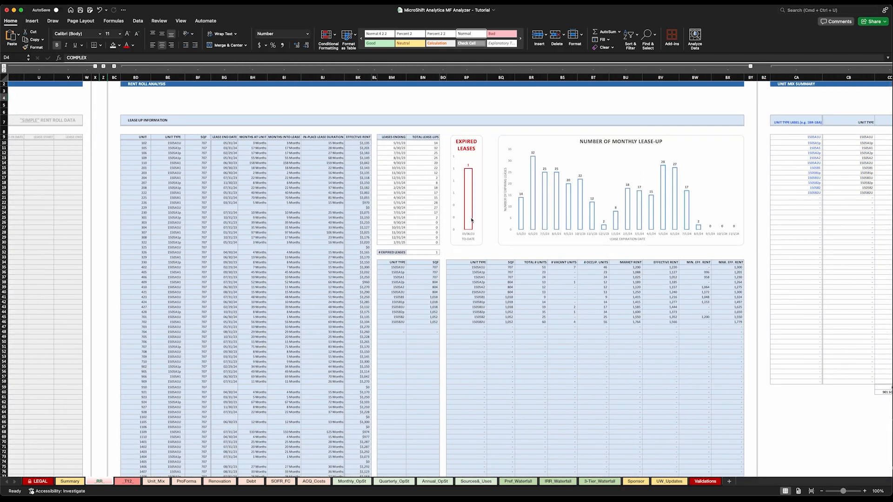
scroll(533, 220, "right", 5)
scroll(533, 220, "right", 6)
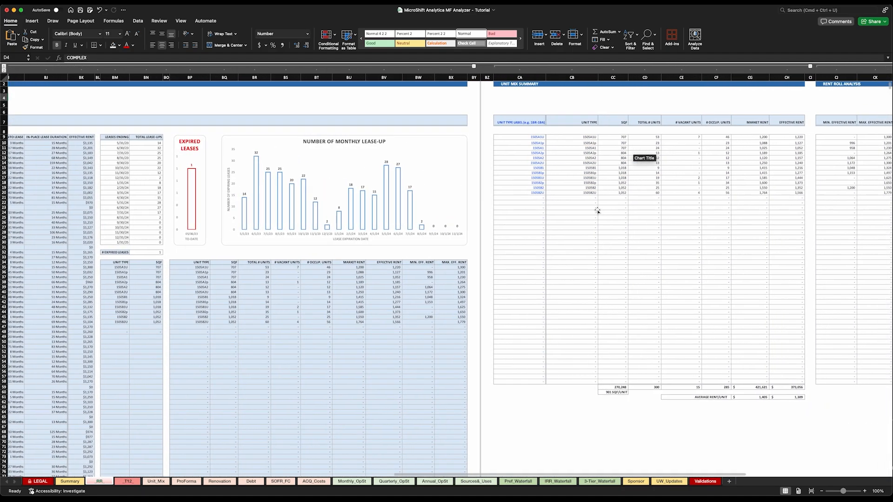
Step: Set the rent roll data format to SIMPLE again and select cell N10, the first Unit cell of the simple table
scroll(572, 200, "left", 20)
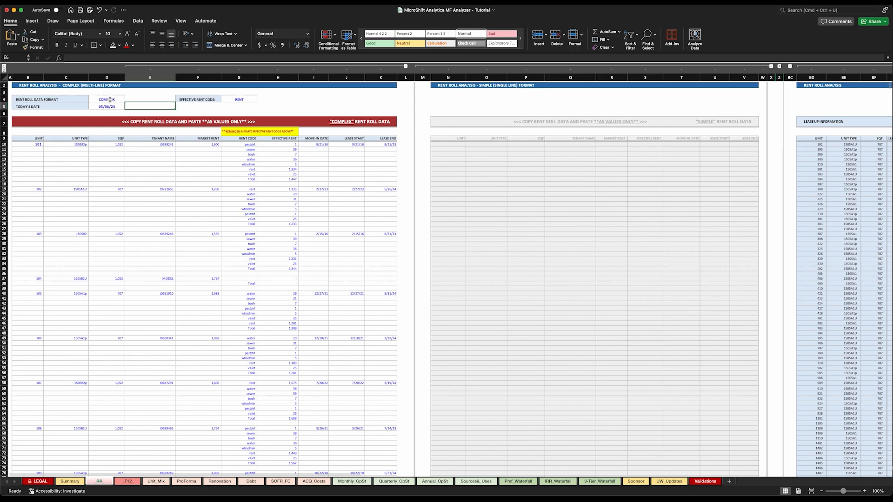
left_click(110, 99)
left_click(127, 98)
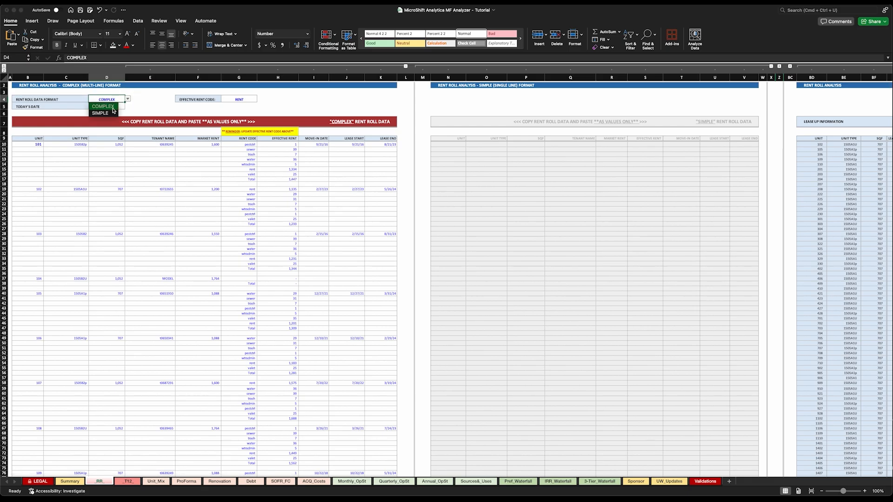
key("Return")
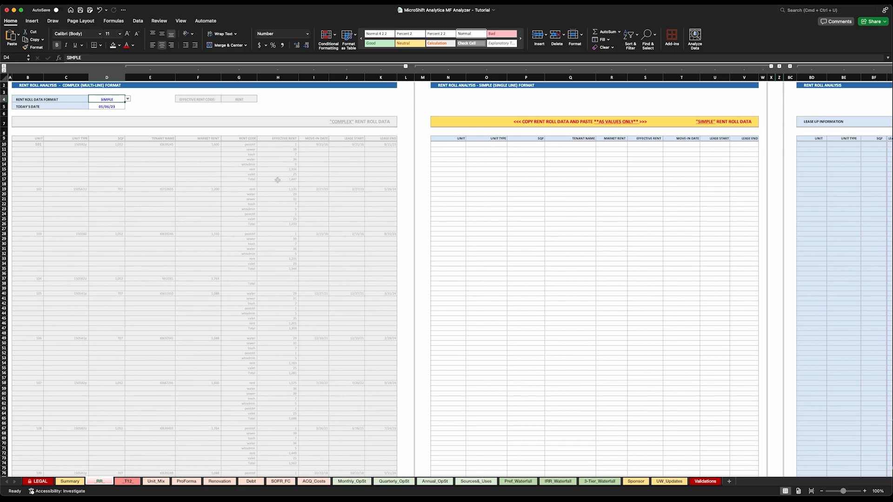
scroll(302, 184, "right", 5)
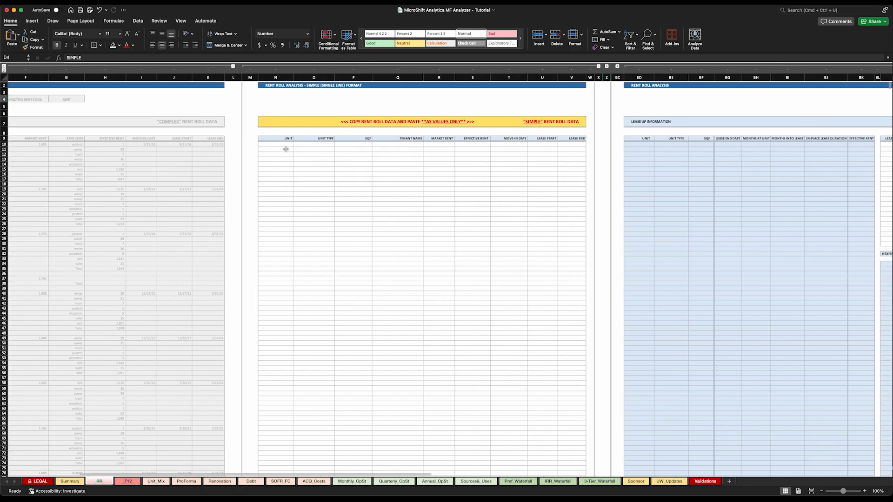
left_click(279, 144)
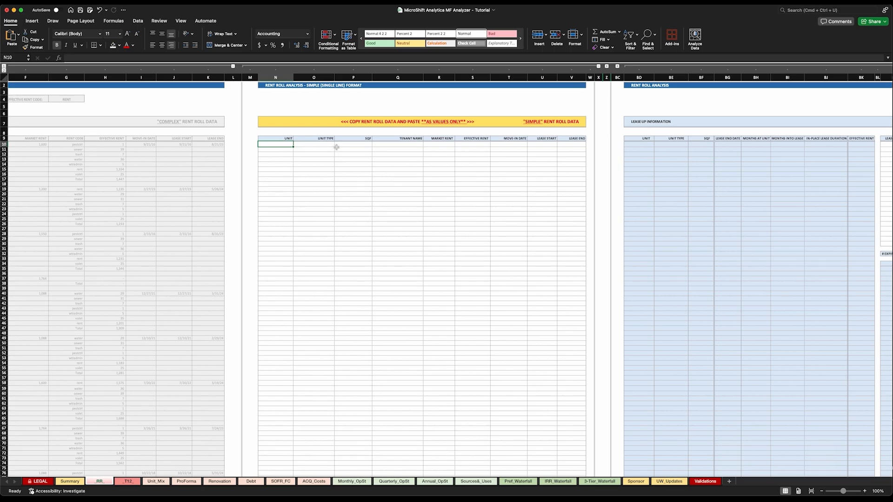
scroll(333, 147, "right", 1)
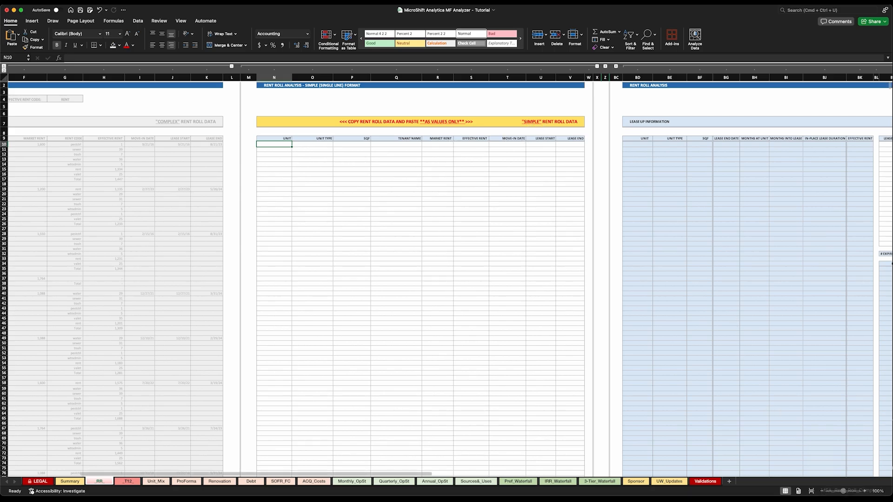
Step: Switch to the MSA_Rent_Roll_Simple.xls workbook and examine the columns of its original Rent Roll sheet
left_click(829, 491)
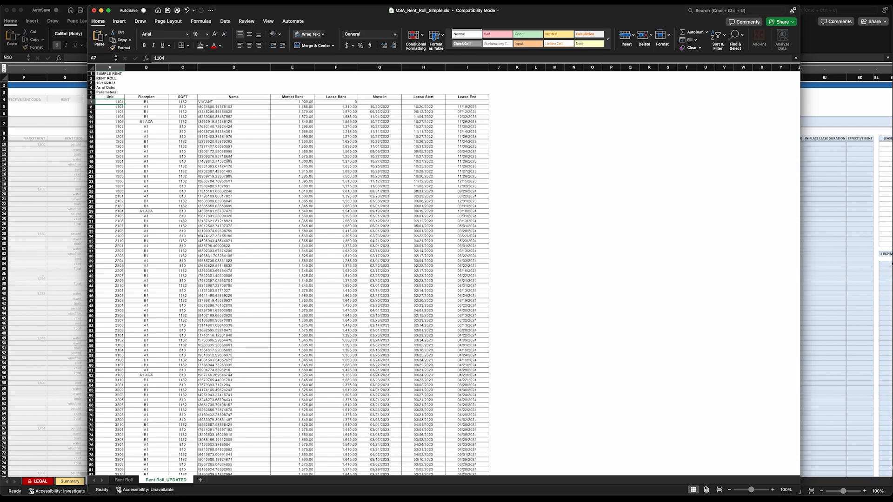
left_click(124, 480)
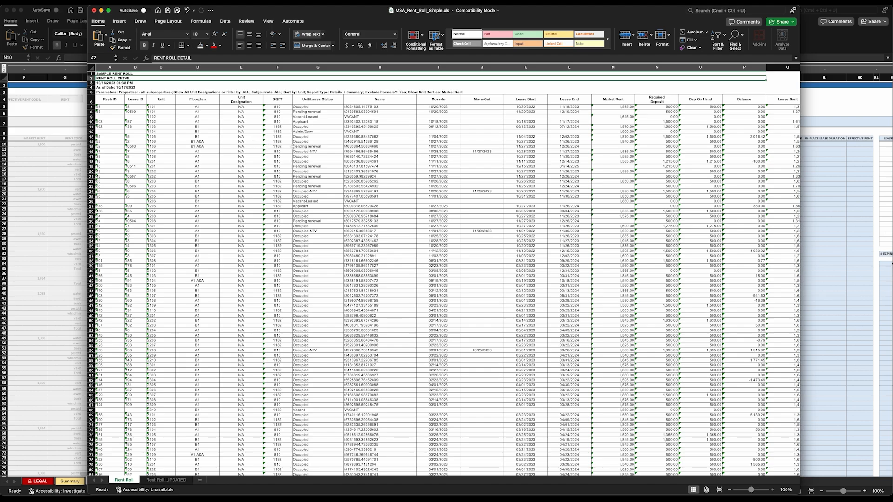
scroll(289, 146, "right", 9)
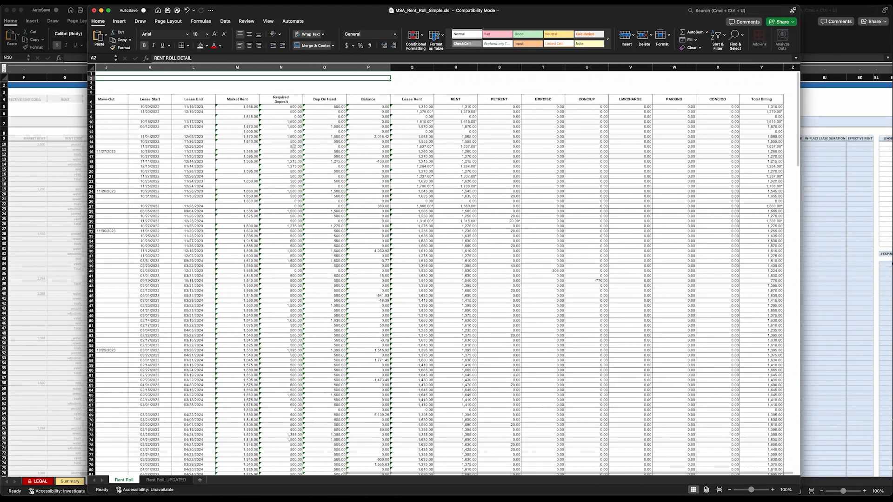
scroll(293, 147, "left", 9)
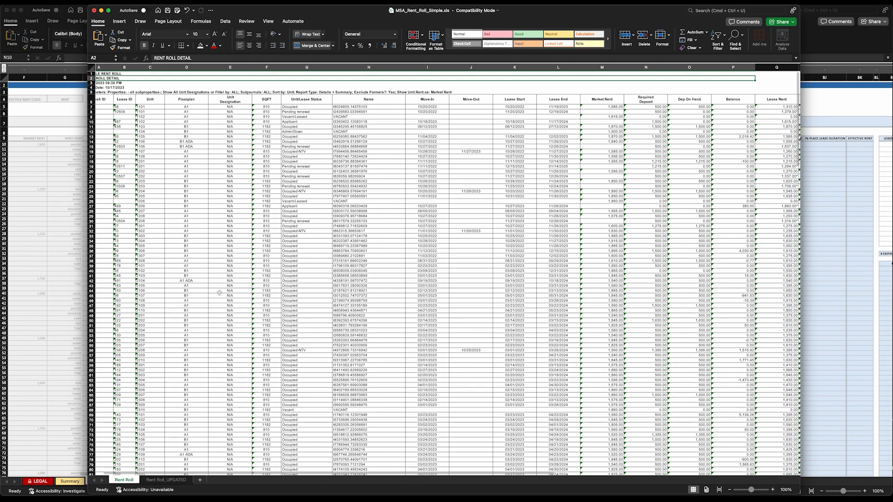
Step: On the Rent Roll_UPDATED sheet, copy all unit rows from A7 through I324, excluding the headers
left_click(158, 481)
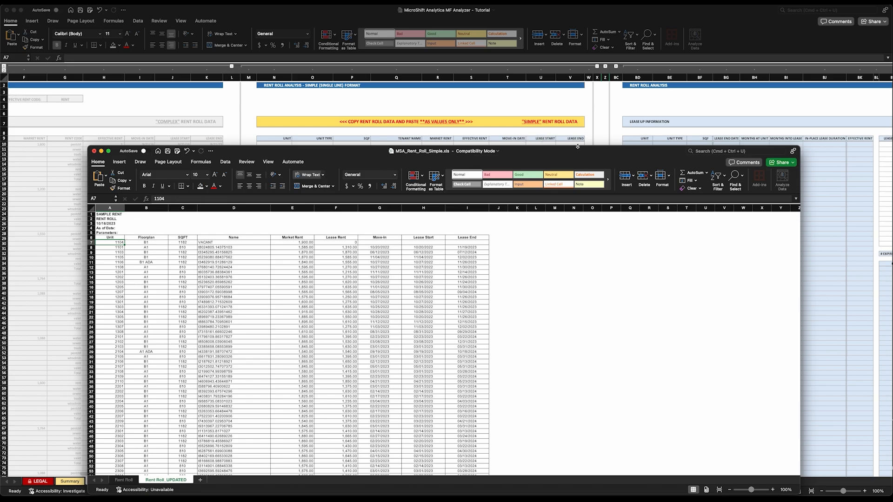
left_click_drag(577, 147, 553, 6)
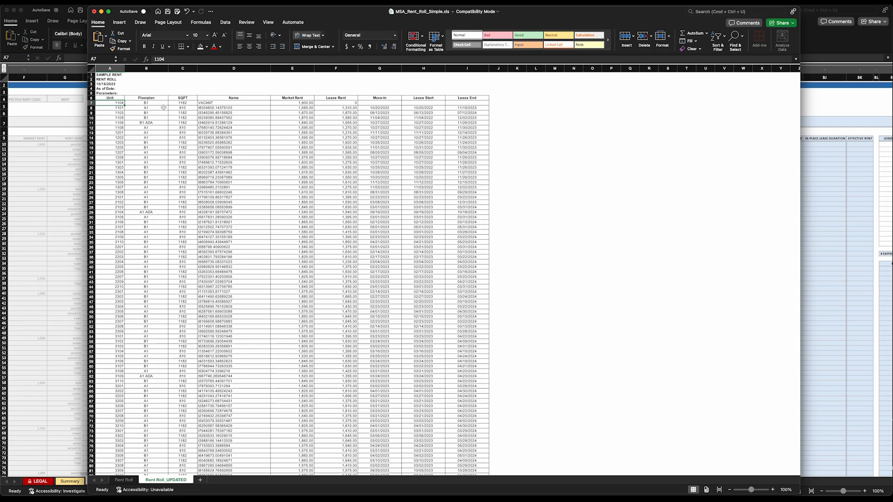
scroll(458, 195, "down", 20)
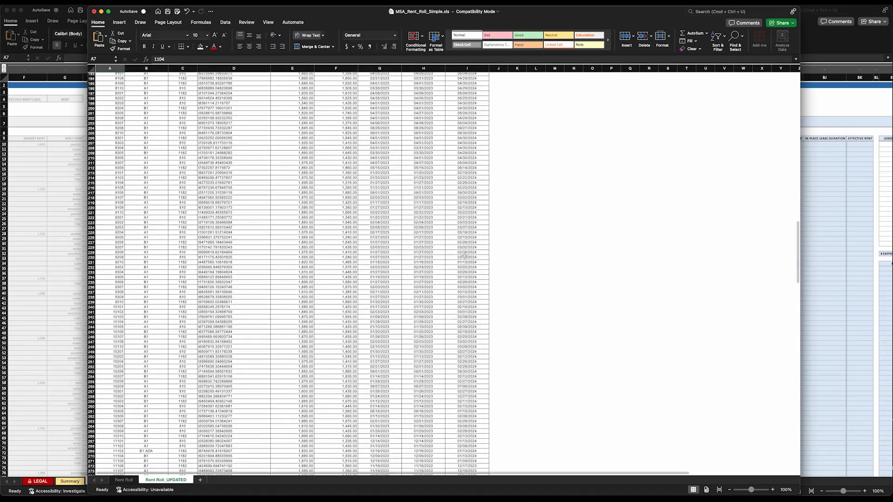
scroll(464, 255, "up", 2)
left_click(466, 201, "shift")
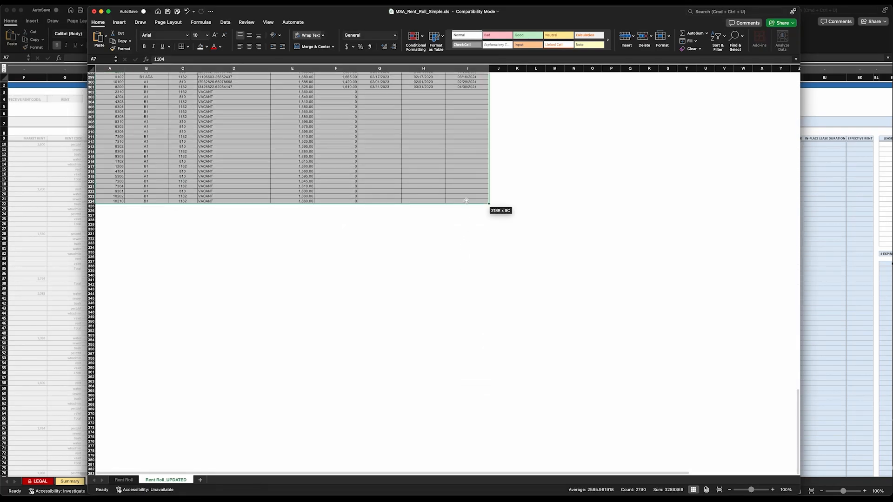
key("super+c")
scroll(466, 201, "up", 20)
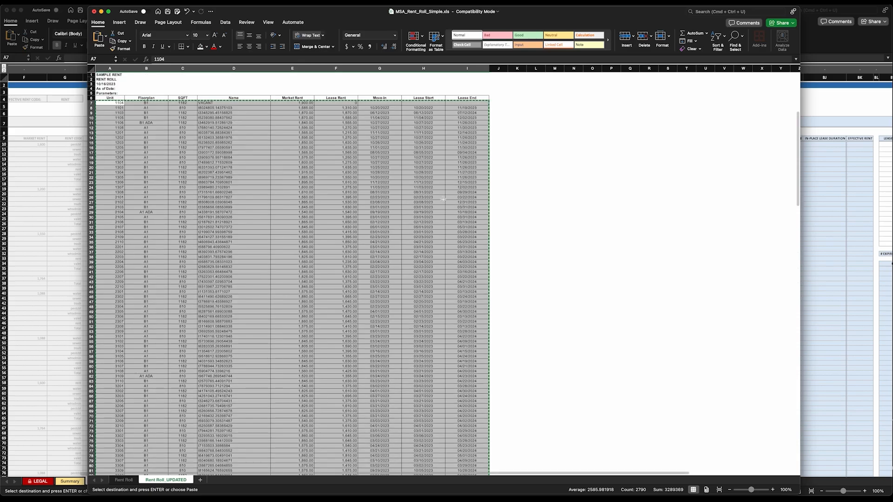
right_click(385, 196)
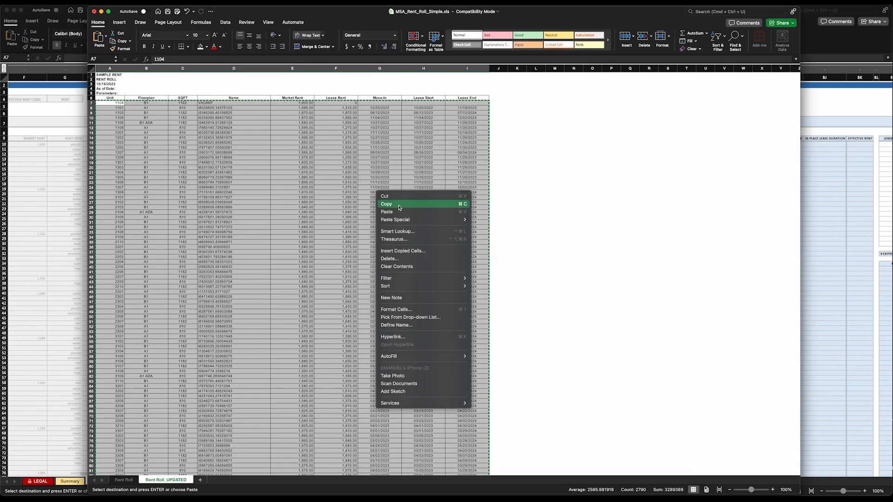
left_click(394, 201)
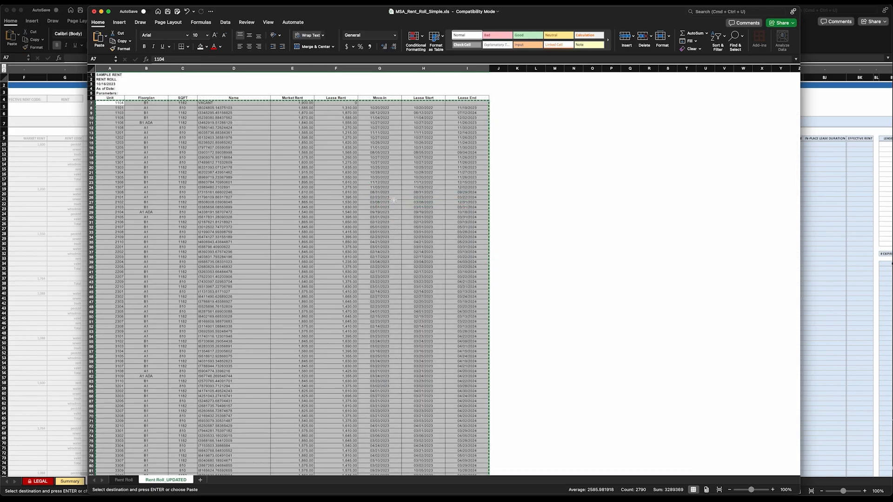
Step: Return to the MF Analyzer workbook and paste the copied rent roll as values only, starting at cell N10 of the simple table
left_click(101, 11)
left_click(288, 154)
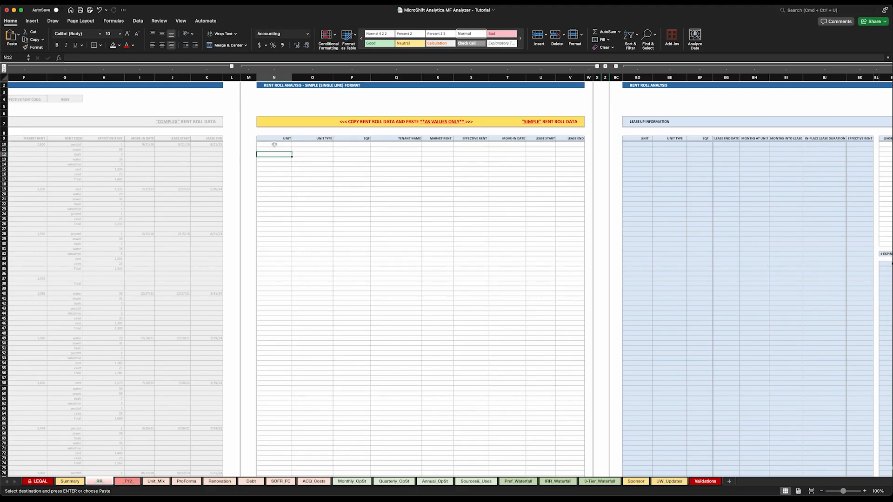
left_click(274, 144)
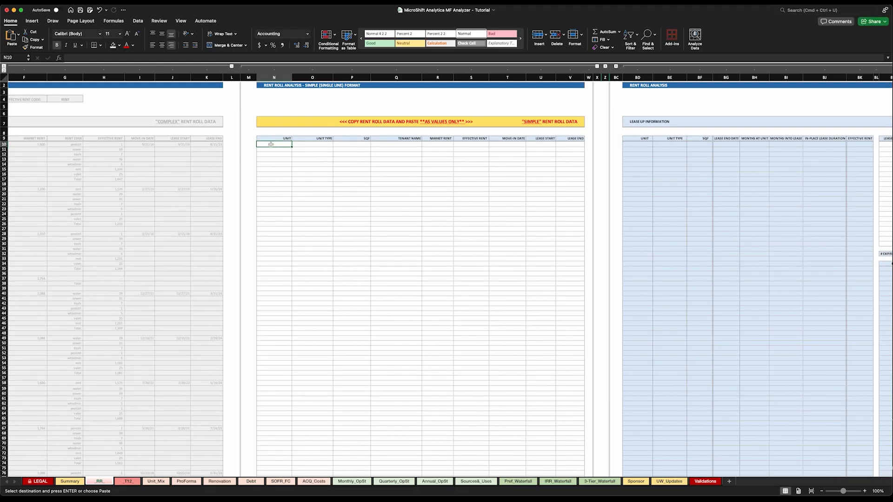
right_click(271, 145)
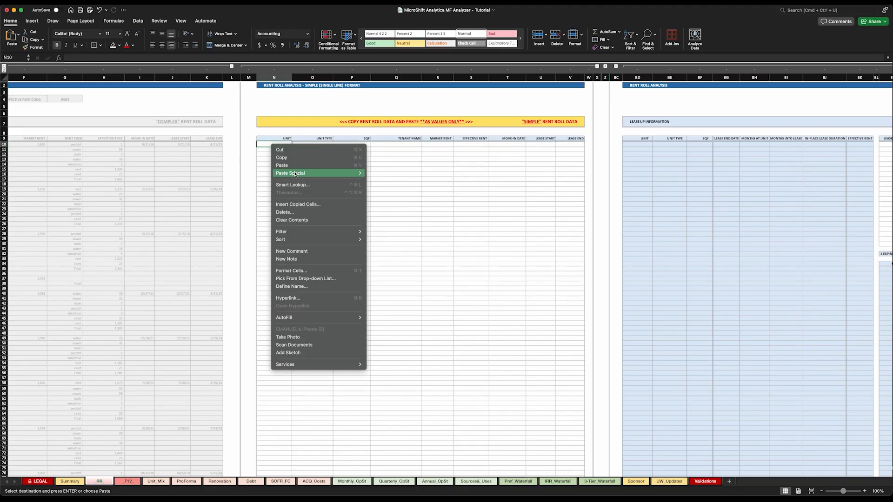
mouse_move(294, 175)
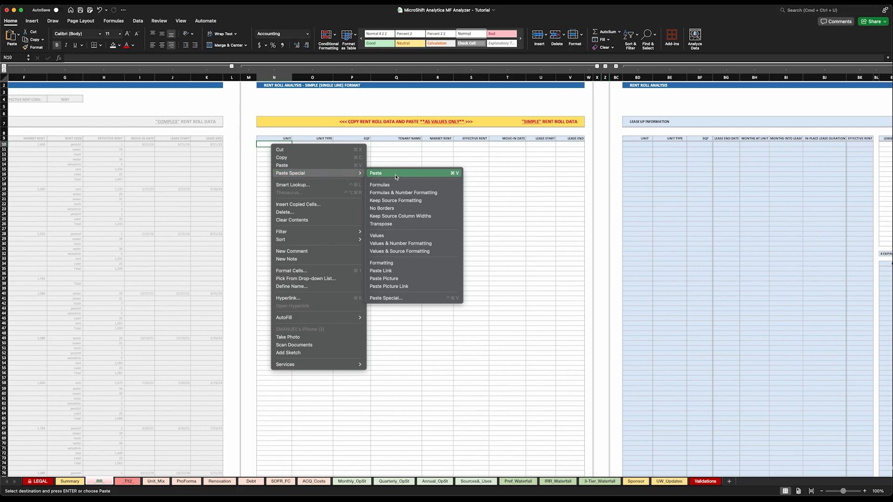
left_click(383, 235)
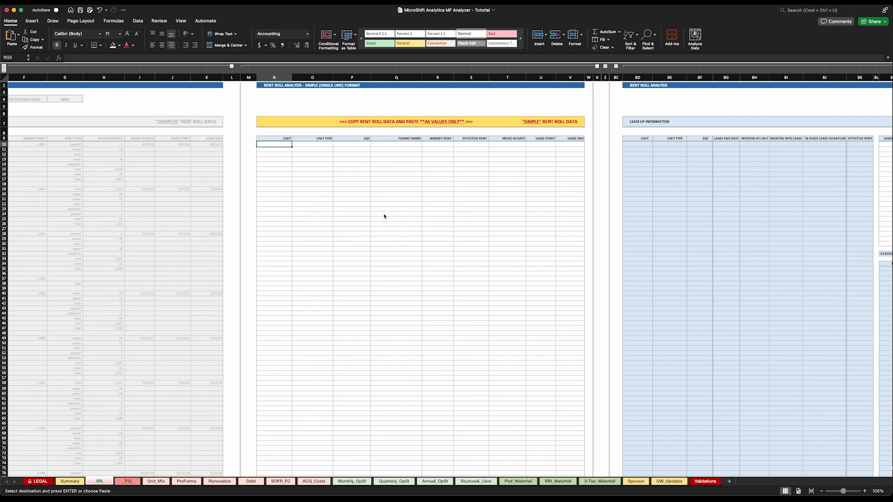
Step: Check the rent roll pasted into the simple table and the lease-up information beside it
left_click(286, 145)
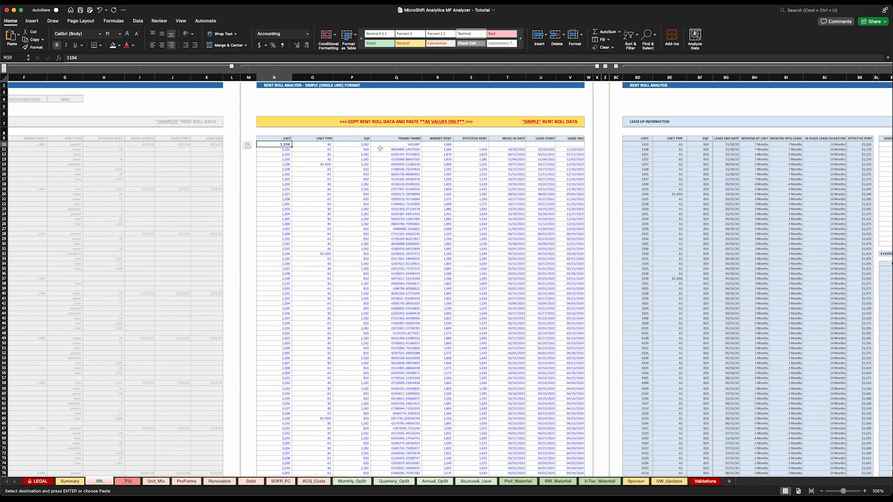
scroll(489, 160, "right", 5)
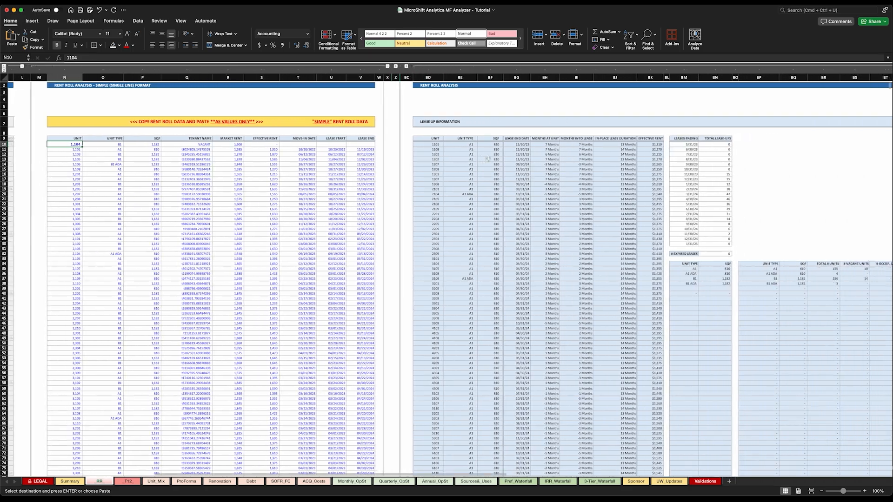
scroll(488, 159, "right", 3)
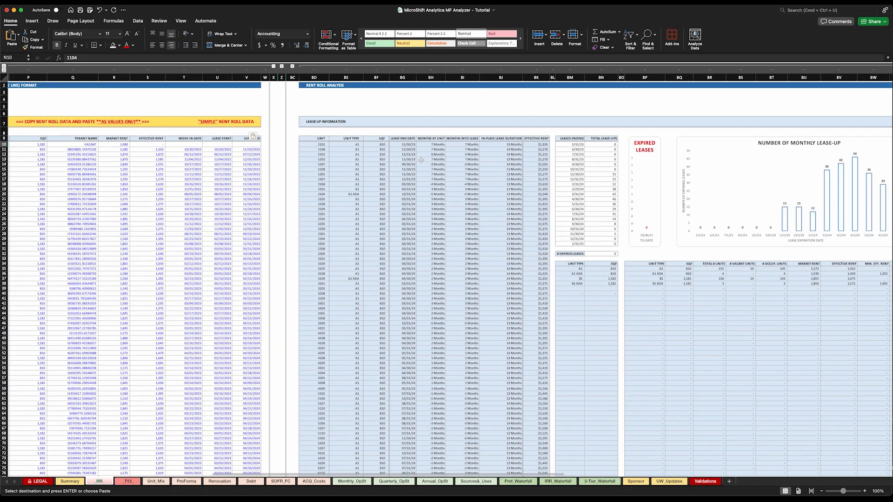
scroll(417, 165, "left", 5)
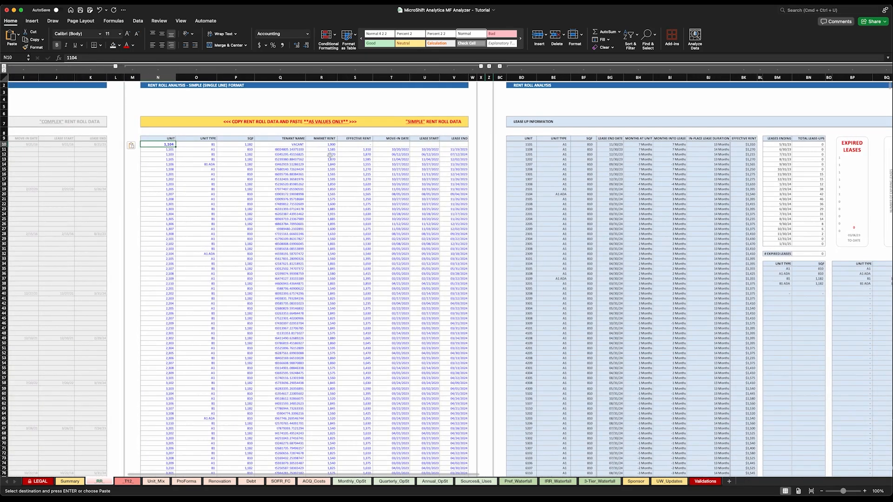
scroll(314, 154, "left", 7)
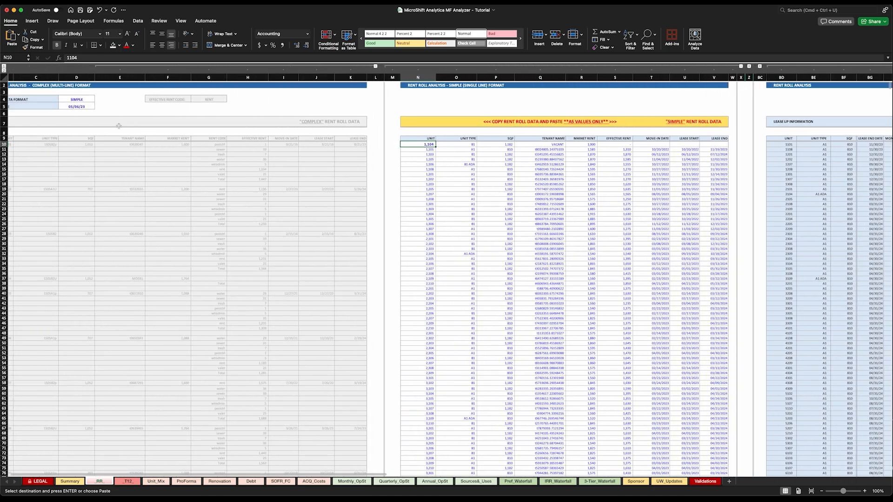
Step: Check the report date in cell A3 of MSA_Rent_Roll_Simple.xls and set Today's Date in the MF Analyzer to 10/17/23
left_click(107, 106)
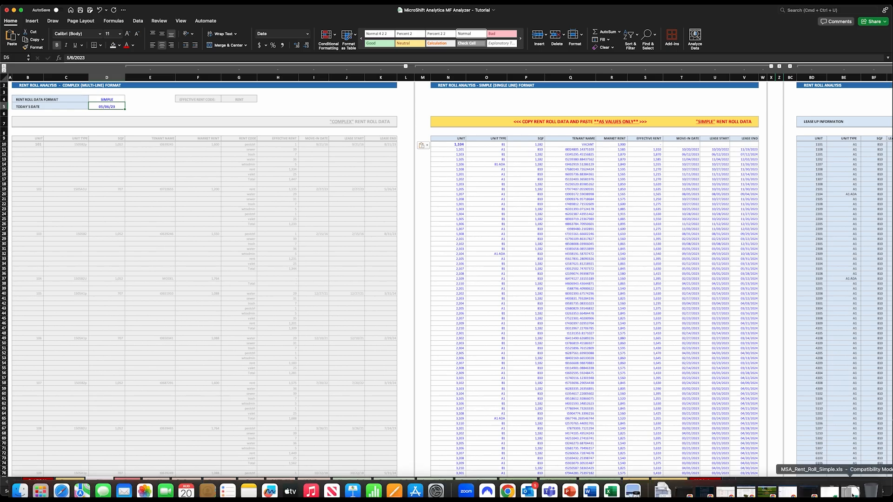
left_click(857, 492)
left_click(118, 84)
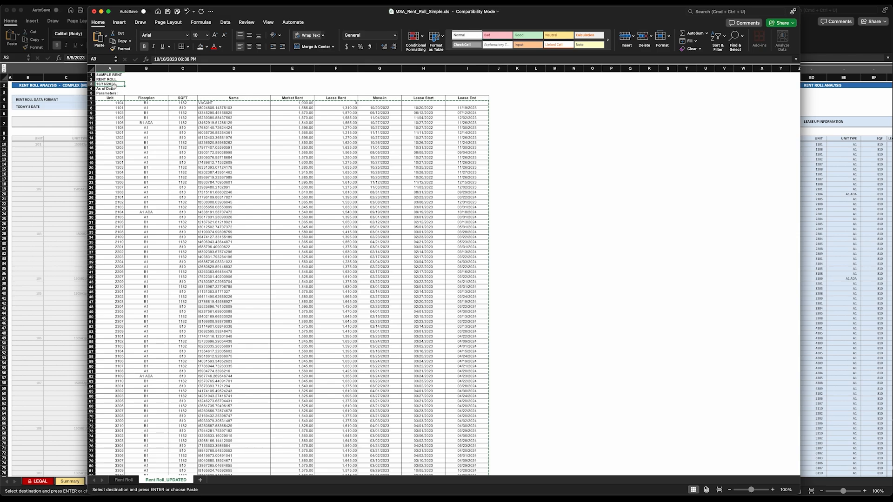
left_click(101, 11)
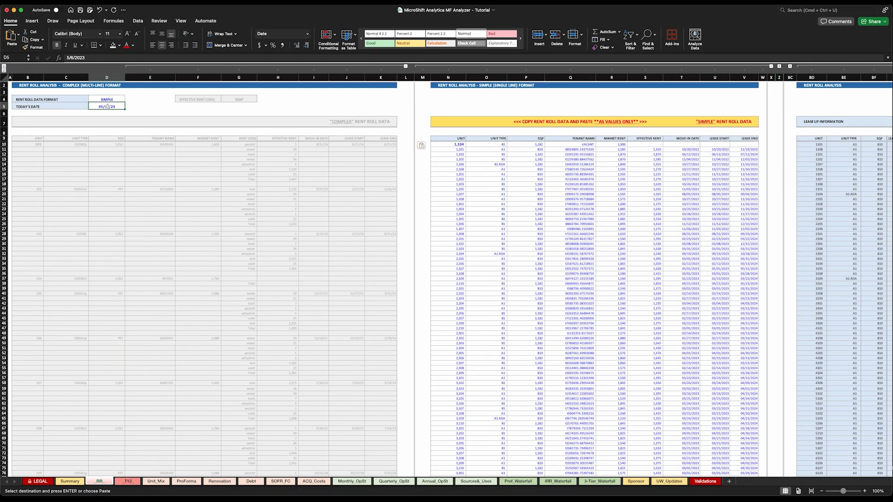
type("10/")
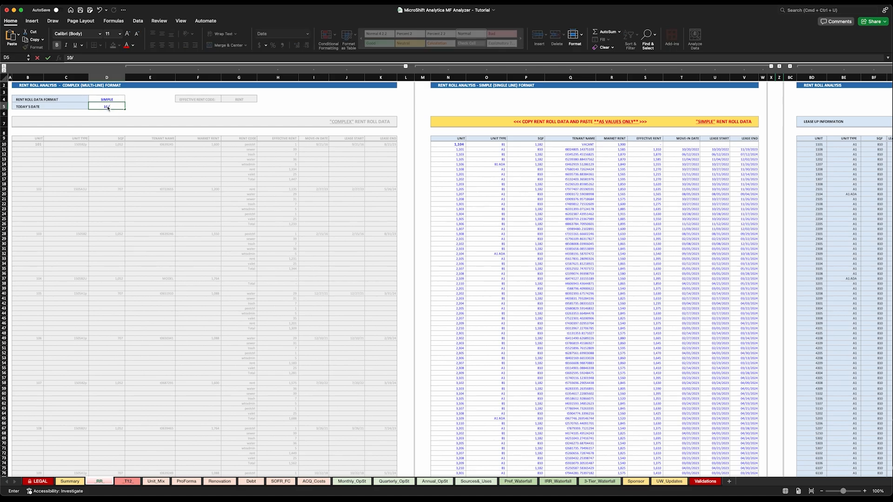
type("17/23")
key("Return")
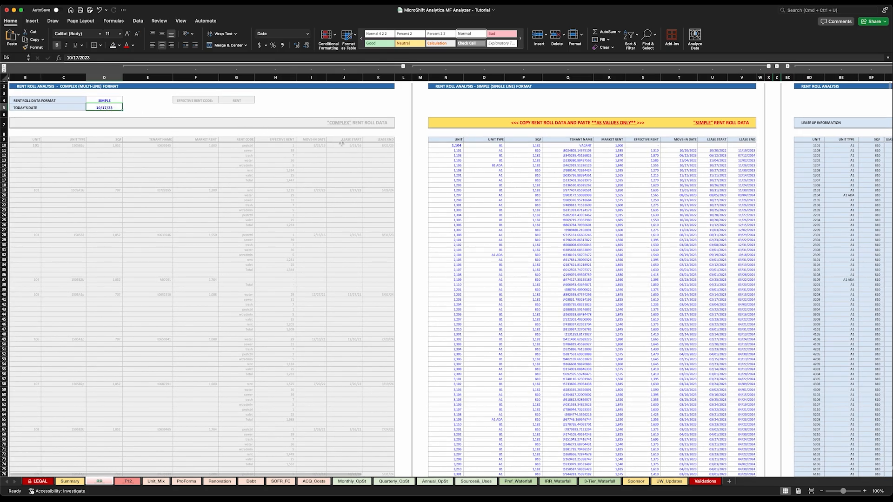
Step: Examine the lease-up information, expiring leases table and monthly lease-up chart, continuing to the Unit Mix Summary
scroll(334, 143, "right", 10)
scroll(335, 143, "right", 7)
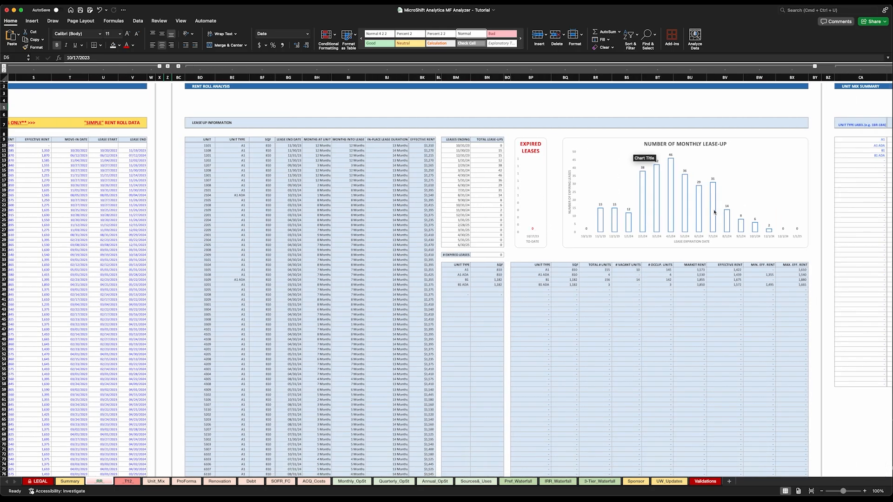
mouse_move(729, 219)
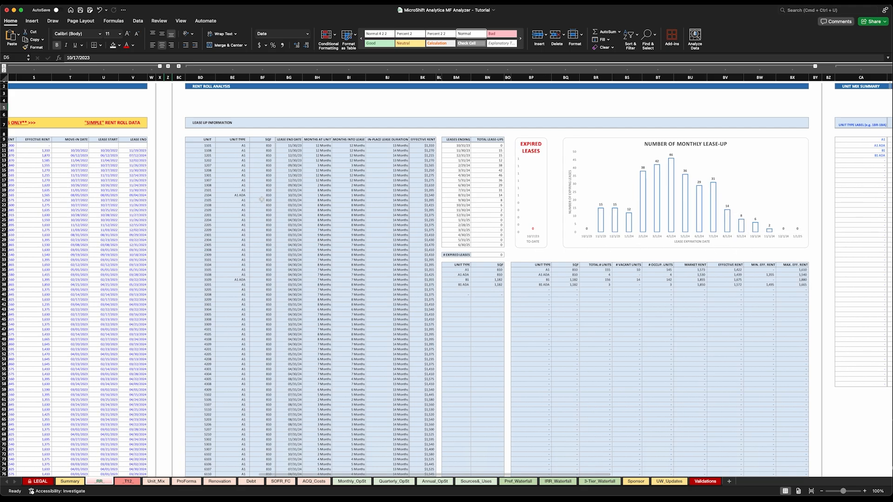
scroll(259, 199, "right", 2)
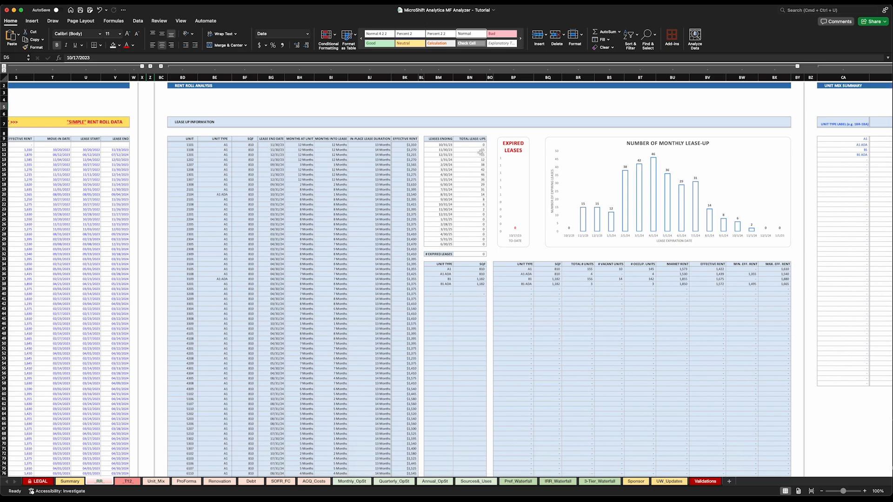
scroll(471, 199, "right", 15)
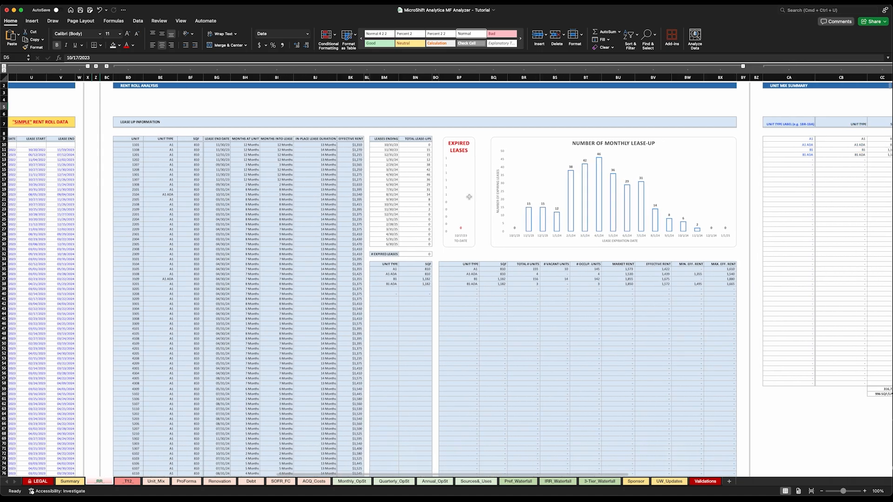
scroll(458, 193, "right", 2)
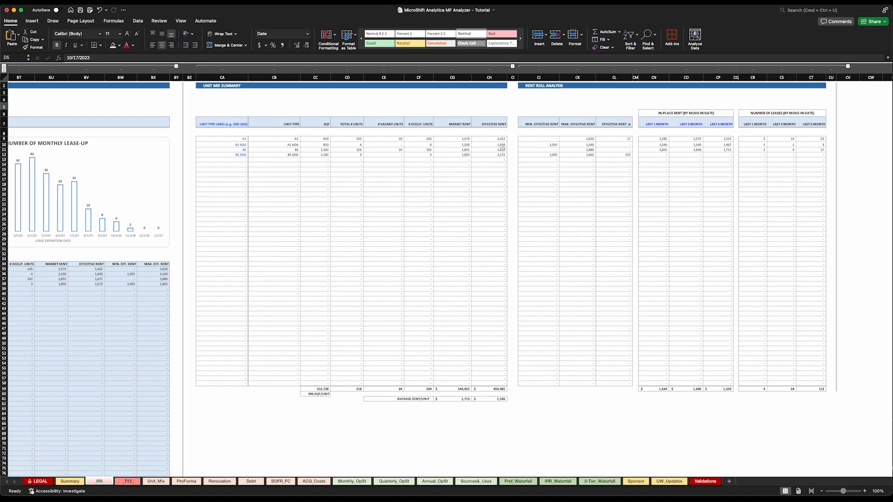
Step: Inspect the Unit Mix Summary totals in row 59 for total, vacant and occupied units, market rent and effective rent
left_click(353, 388)
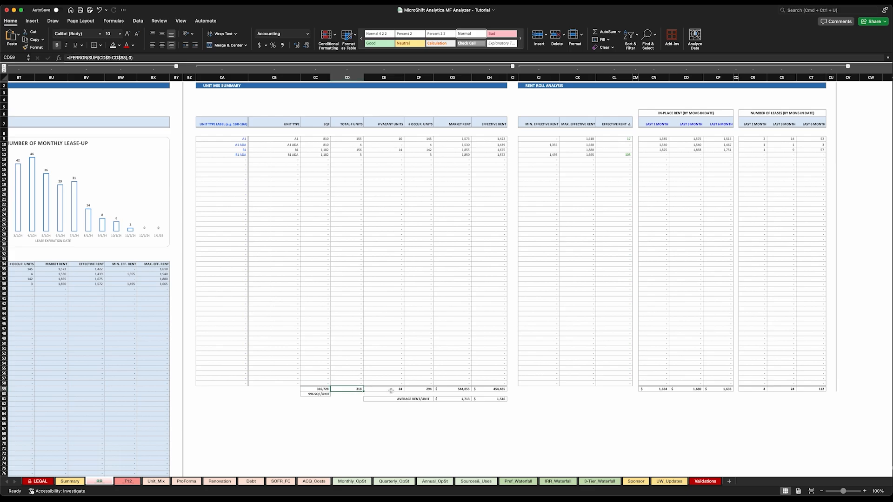
left_click(392, 390)
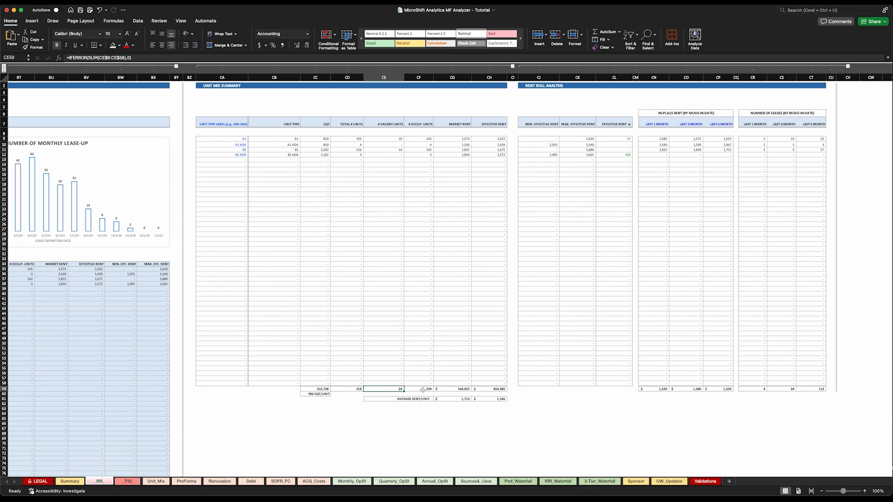
left_click(423, 389)
left_click(462, 389)
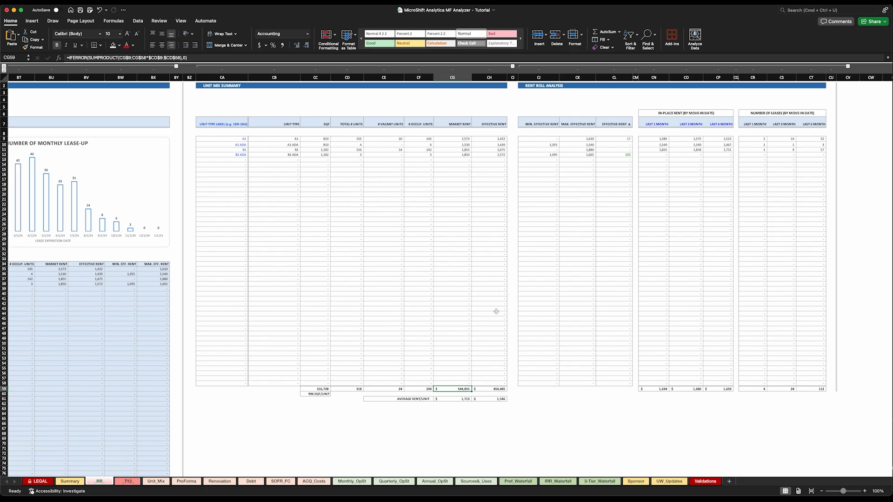
left_click(494, 389)
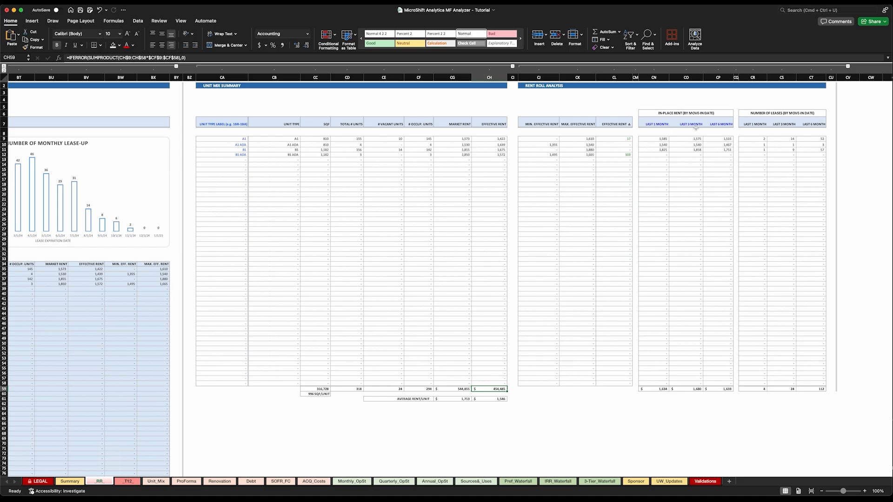
Step: Label the A1 unit type as 1BR-BA in cell CA9 of the Unit Mix Summary
scroll(693, 127, "left", 4)
left_click(386, 145)
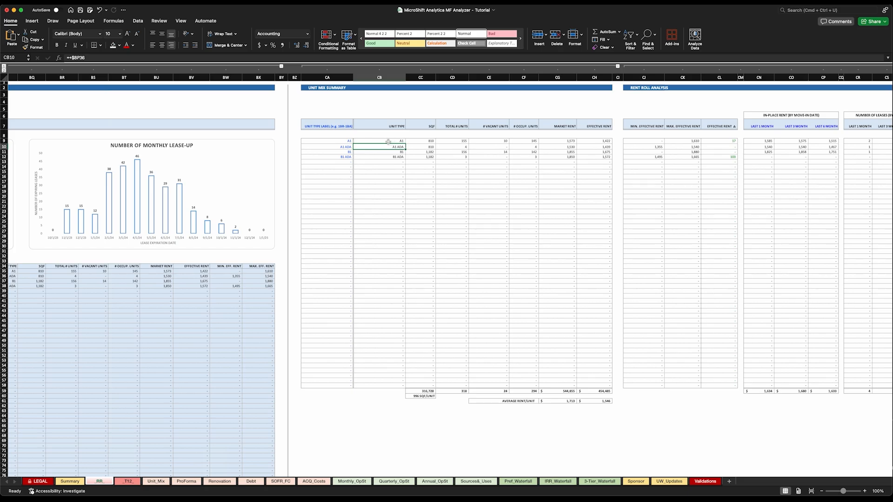
scroll(389, 140, "right", 1)
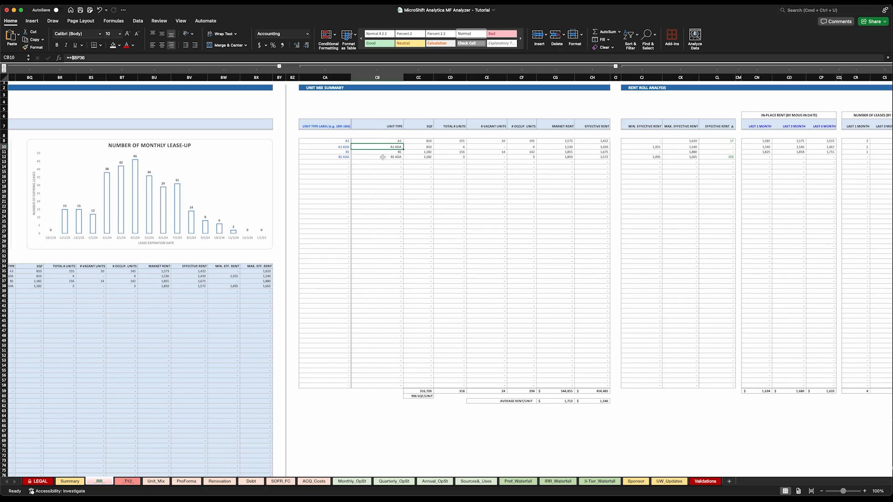
left_click(327, 141)
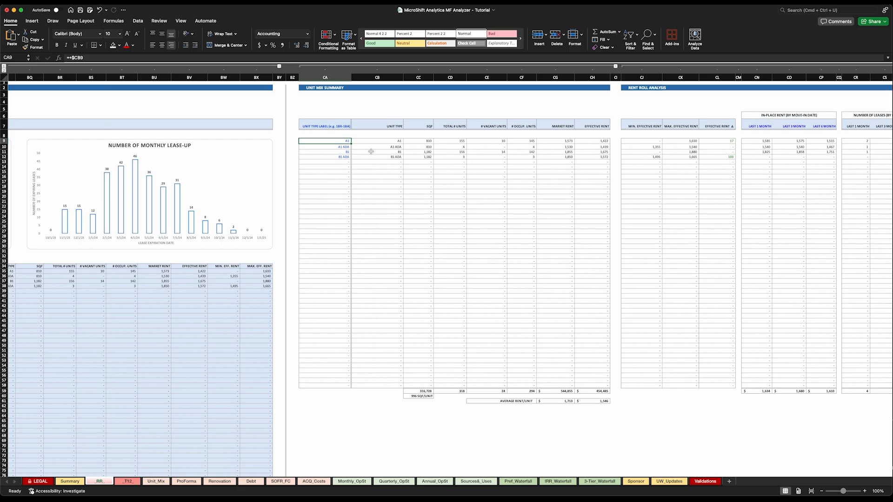
type("1")
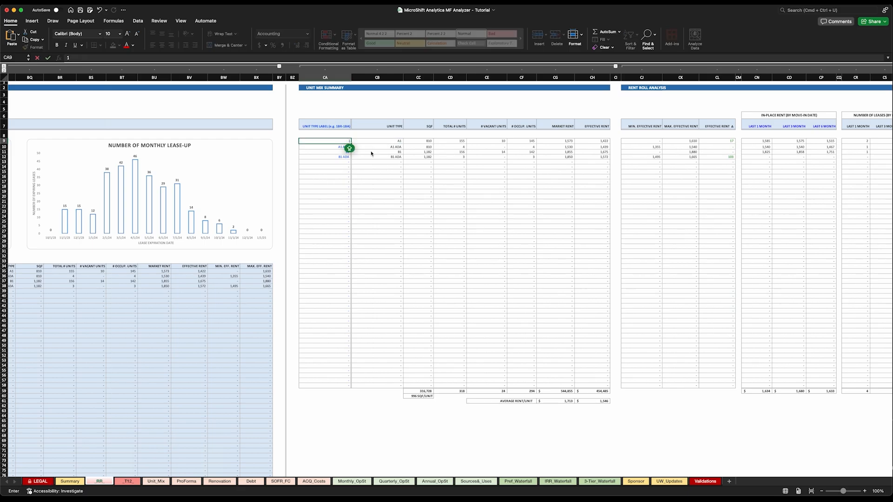
type("BR-BA")
key("Return")
left_click(347, 142)
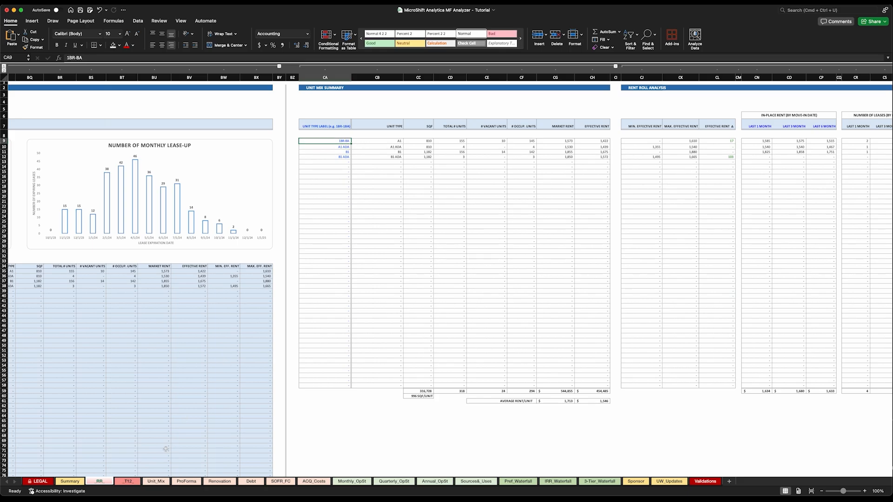
Step: Inspect the first unit type's label and market rent on the Unit_Mix sheet and its description on the Renovation sheet
left_click(157, 481)
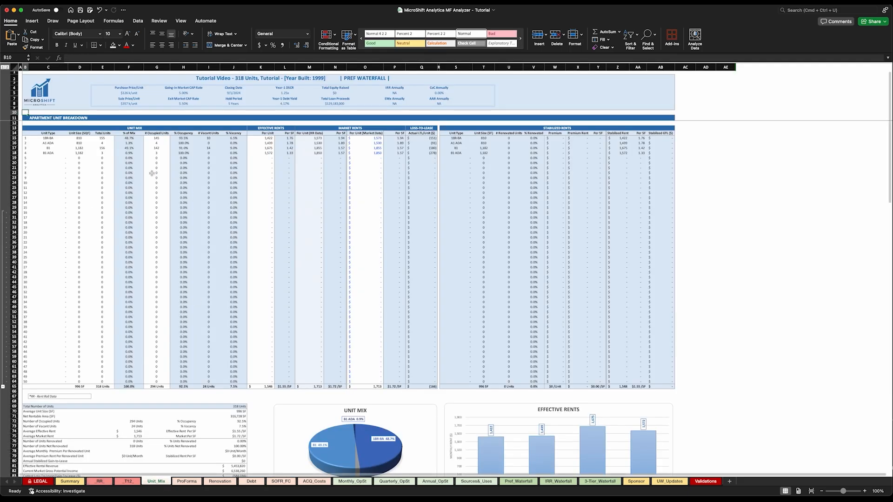
left_click(56, 139)
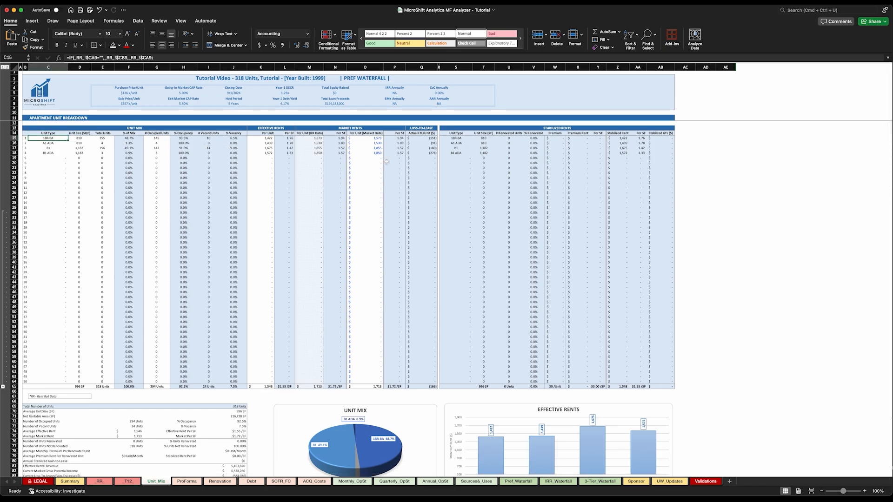
left_click(374, 139)
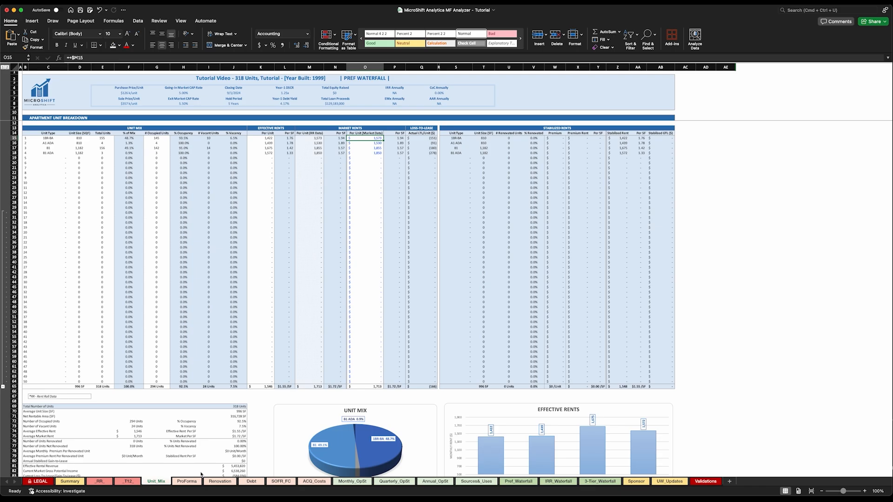
left_click(217, 483)
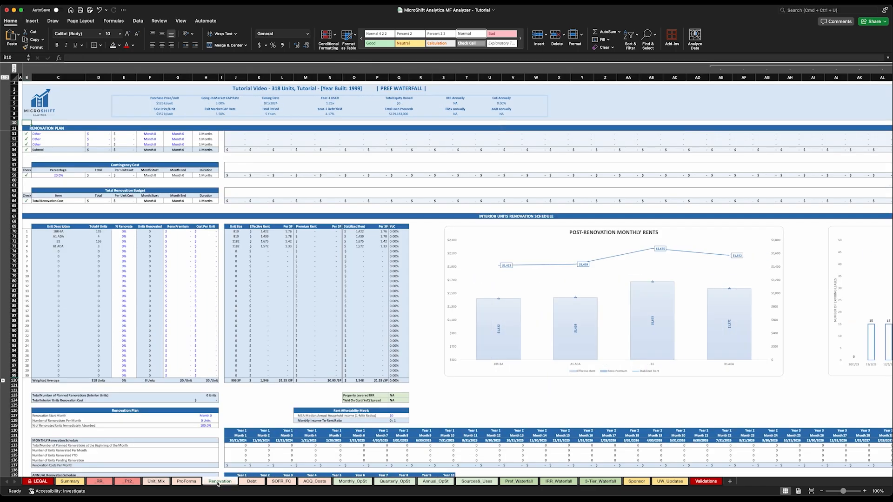
left_click(57, 232)
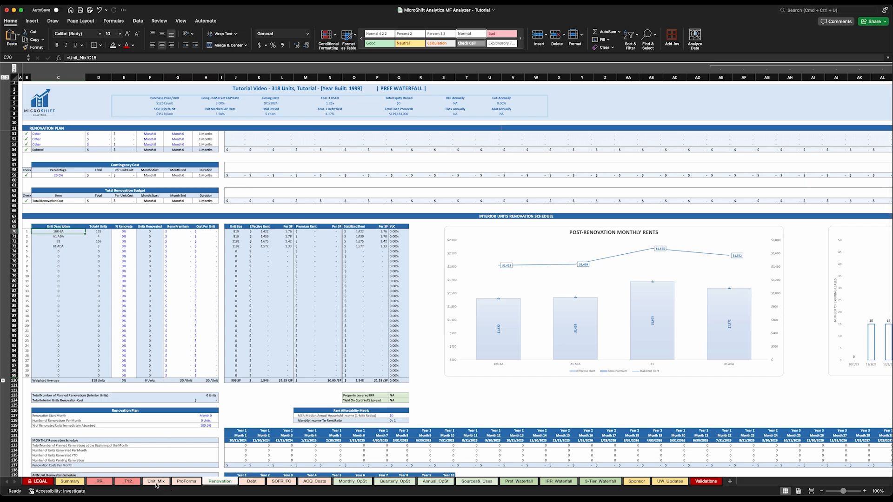
Step: Return to the _RR_ sheet and review the simple rent roll table, lease-up analysis and Unit Mix Summary
left_click(95, 483)
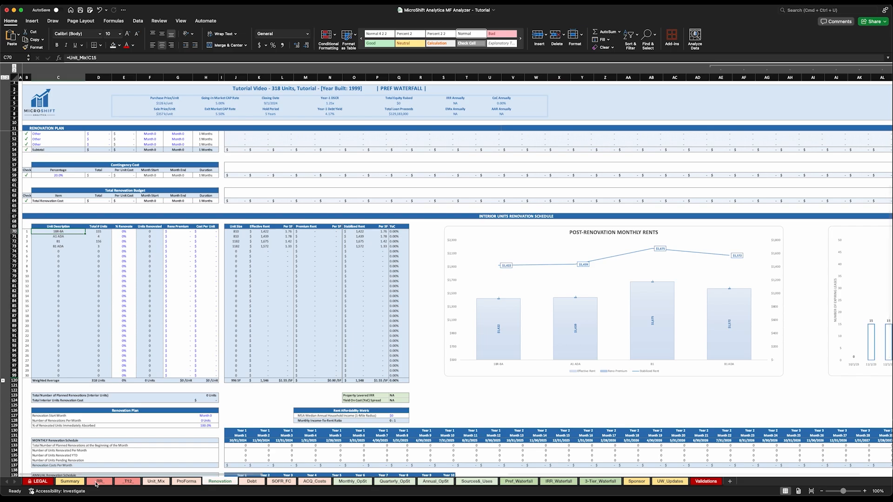
left_click(96, 482)
scroll(179, 304, "left", 10)
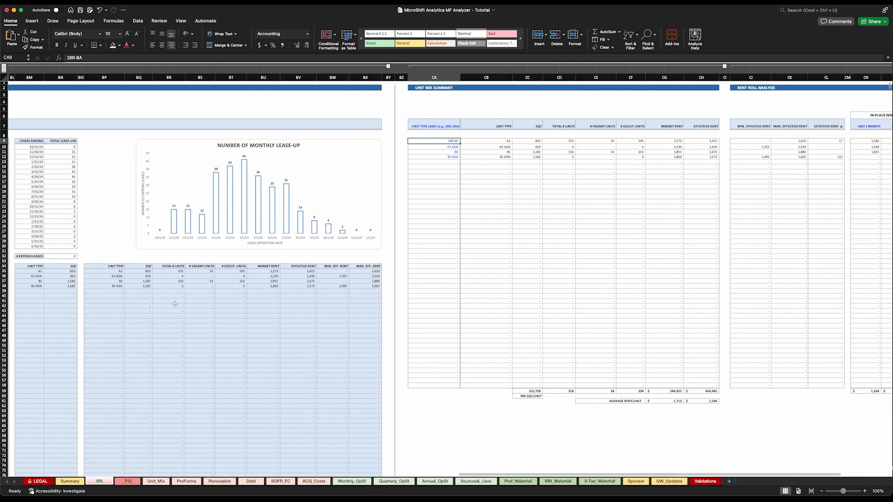
scroll(179, 304, "left", 10)
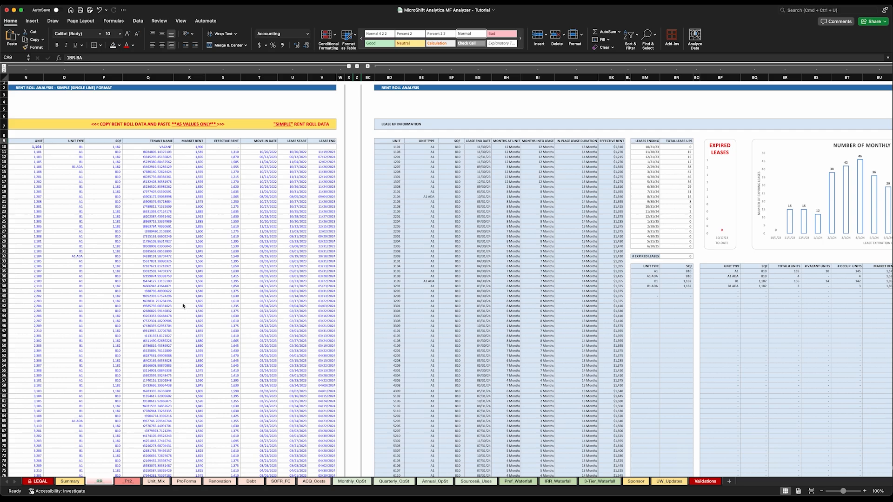
scroll(185, 305, "left", 9)
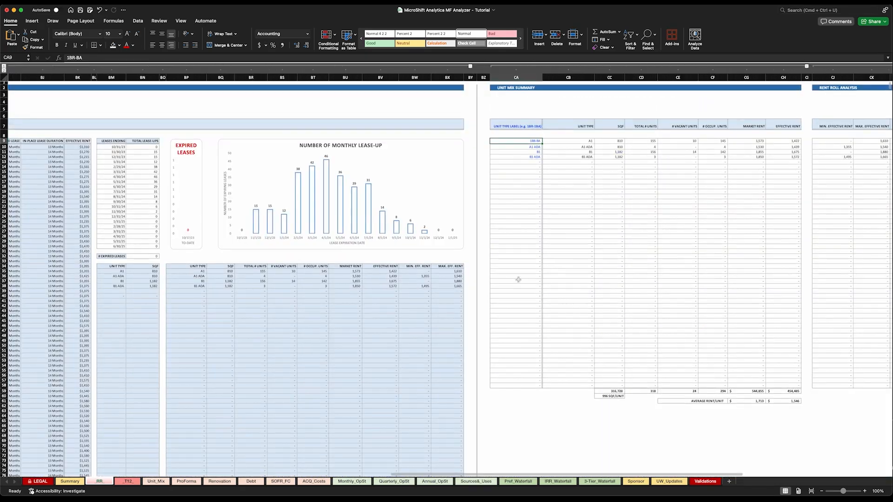
scroll(518, 279, "right", 6)
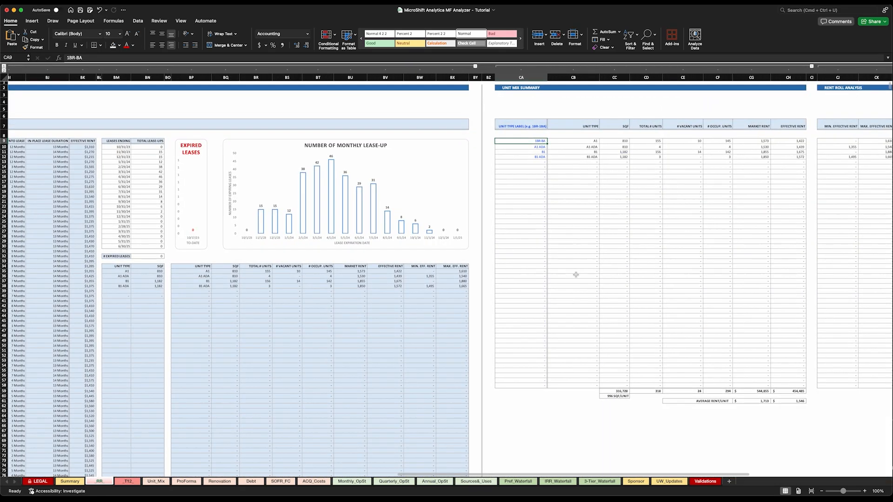
scroll(547, 267, "left", 1)
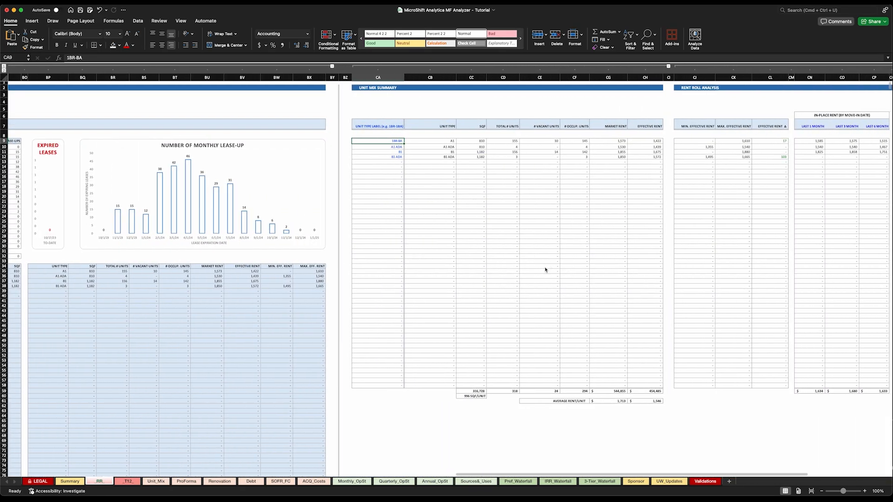
scroll(382, 267, "left", 15)
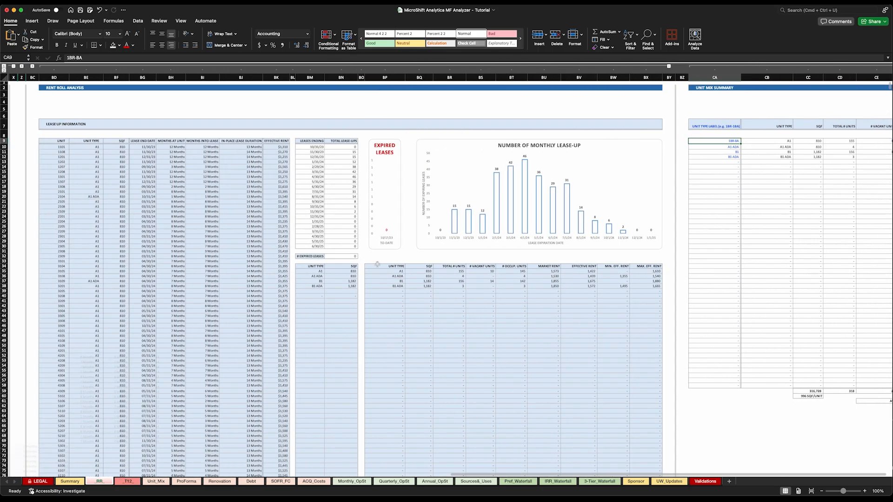